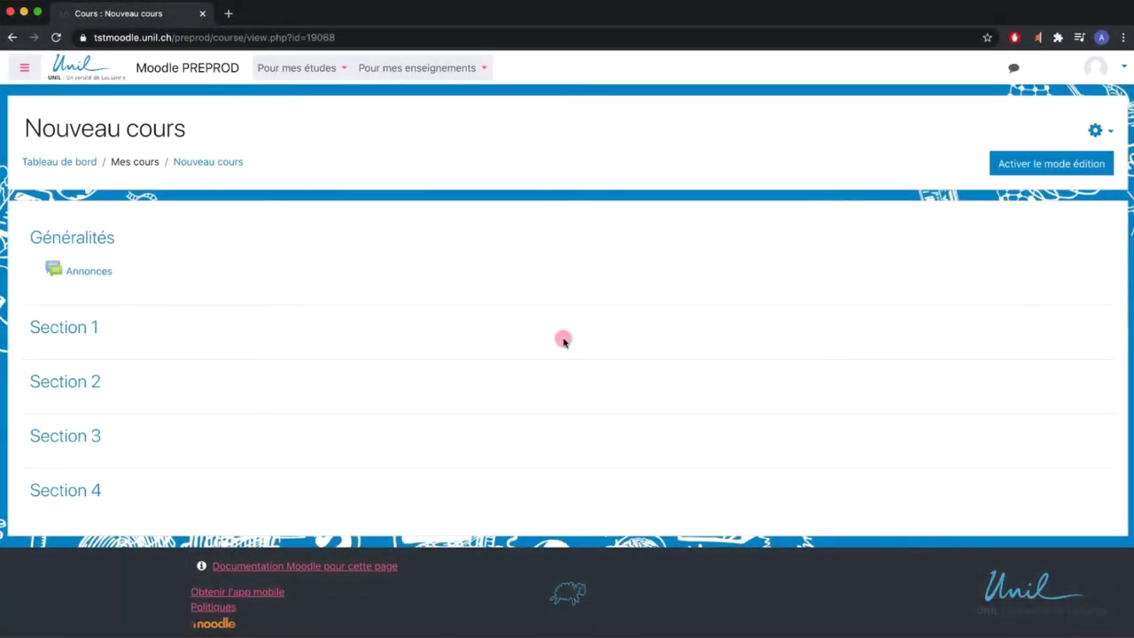
# Turn on editing mode for the course and start adding an Étiquette resource to Section 1
pyautogui.click(1051, 165)
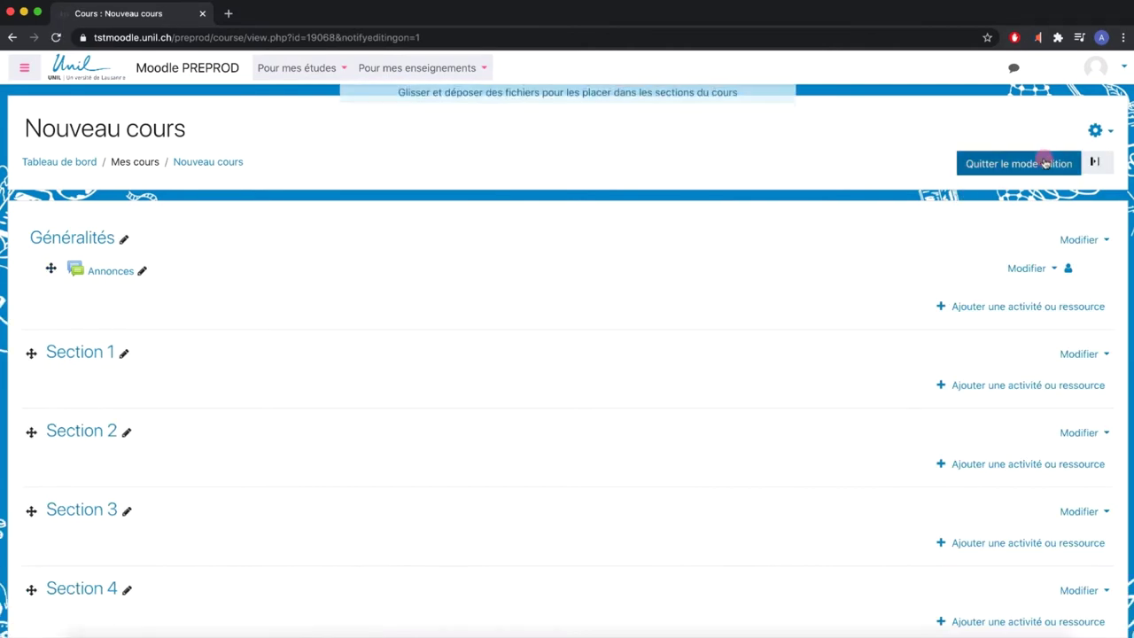
pyautogui.click(1024, 386)
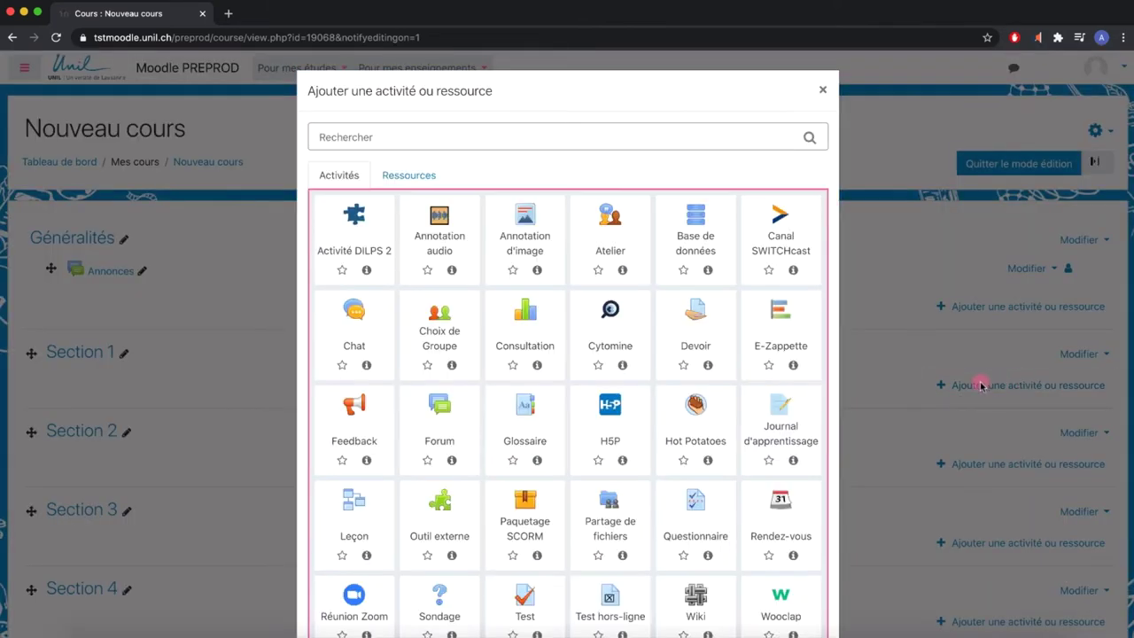
pyautogui.click(411, 174)
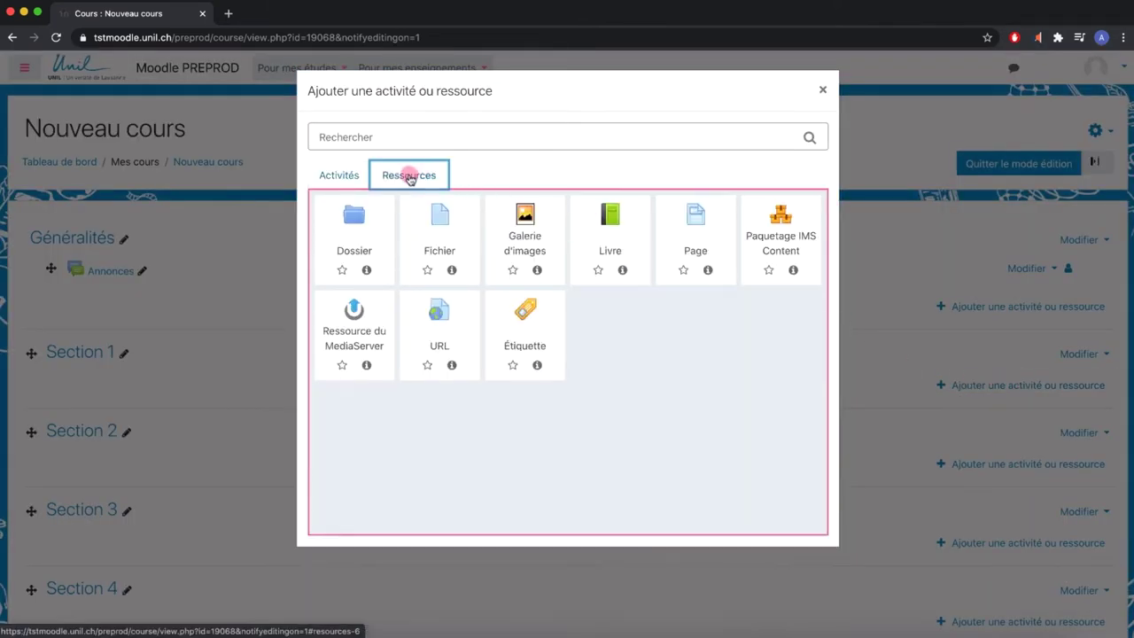
pyautogui.click(526, 348)
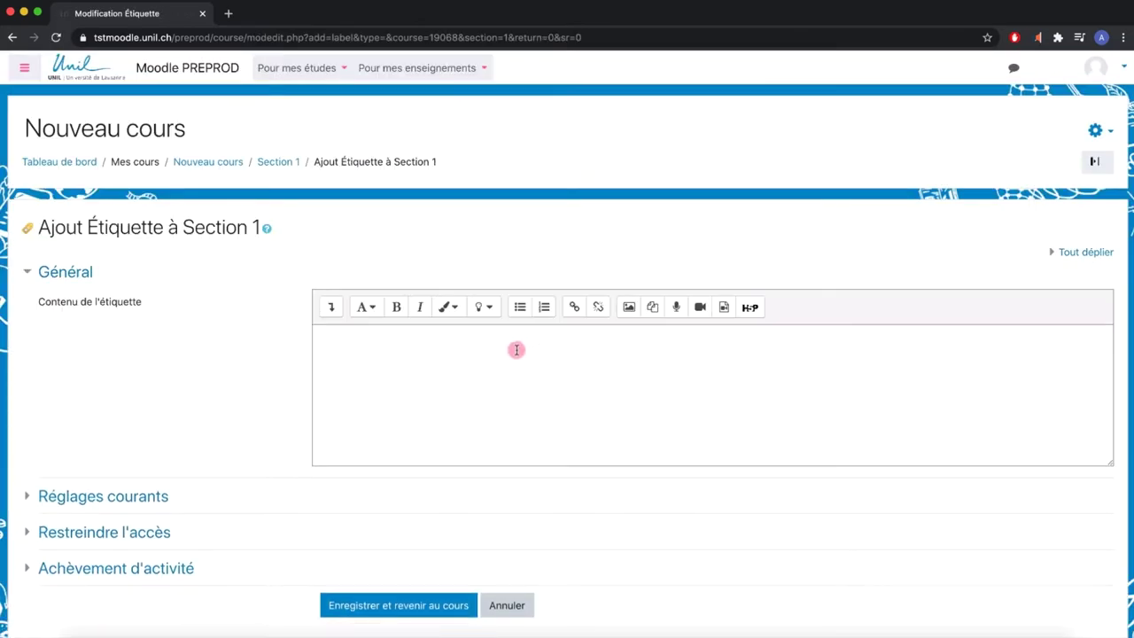
# Enter "Ceci est une étiquette." as the label's content, making "Ceci" bold and colouring "étiquette." light blue
pyautogui.click(522, 347)
pyautogui.write('Ceci est une étiquette.')
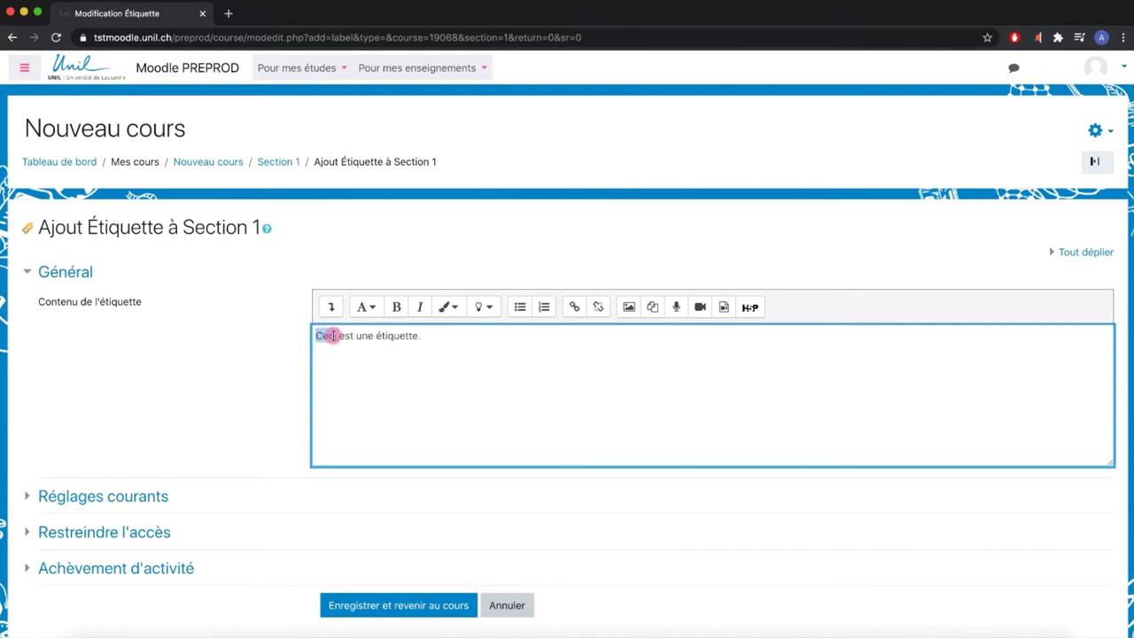
pyautogui.click(396, 307)
pyautogui.moveTo(423, 336); pyautogui.dragTo(377, 335)
pyautogui.click(447, 306)
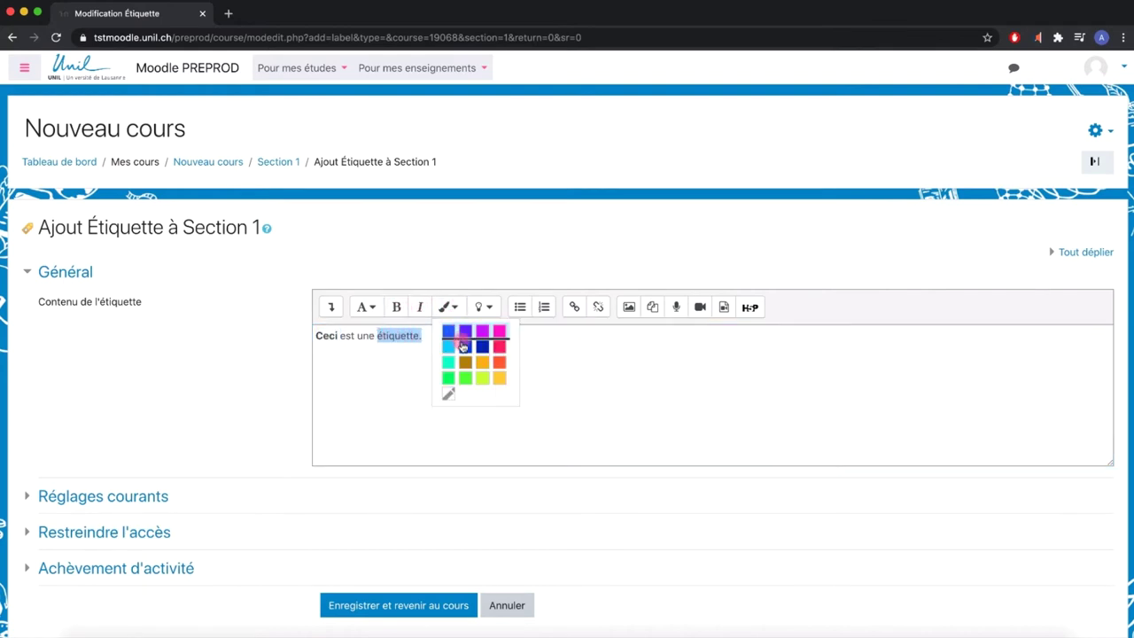
pyautogui.click(449, 346)
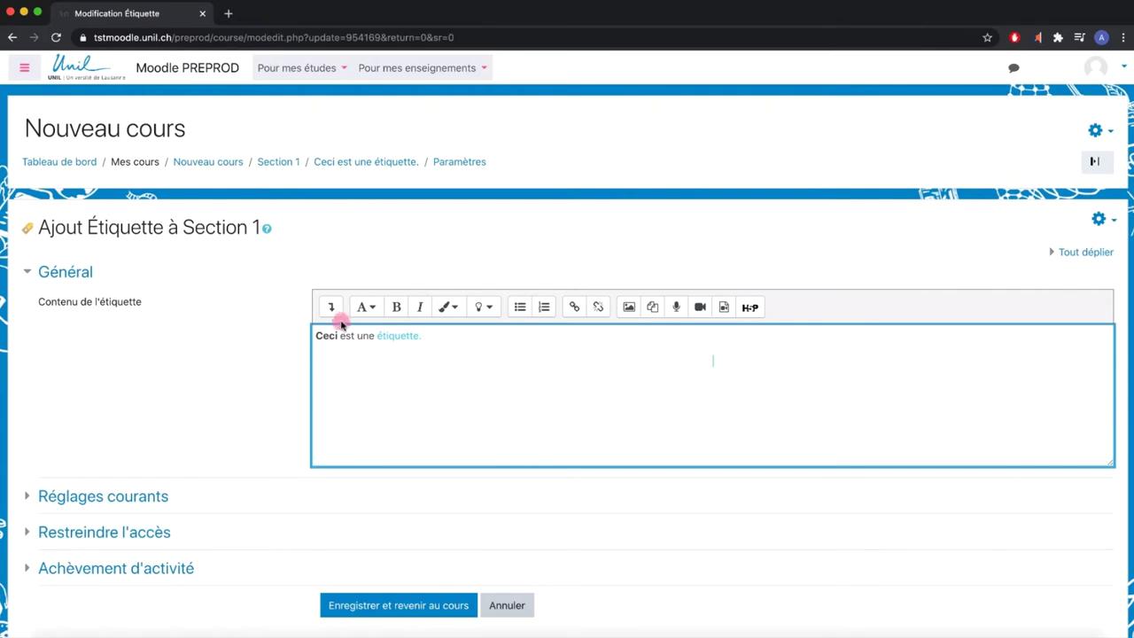
# Expand the editor's formatting options and centre the whole label text
pyautogui.click(329, 307)
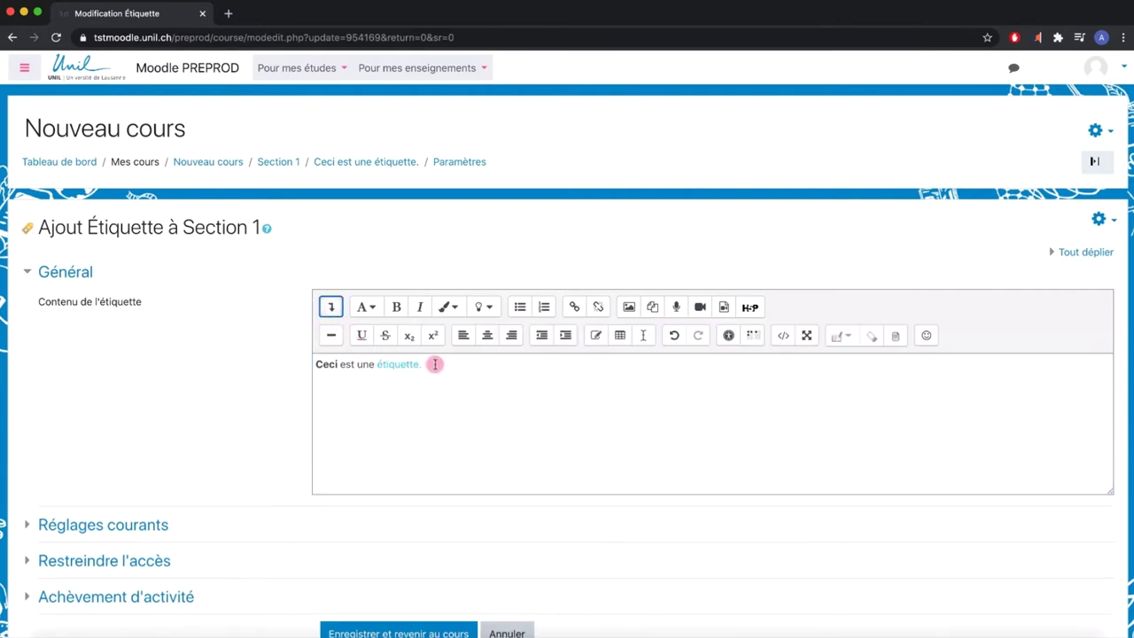
pyautogui.moveTo(435, 364); pyautogui.dragTo(296, 362)
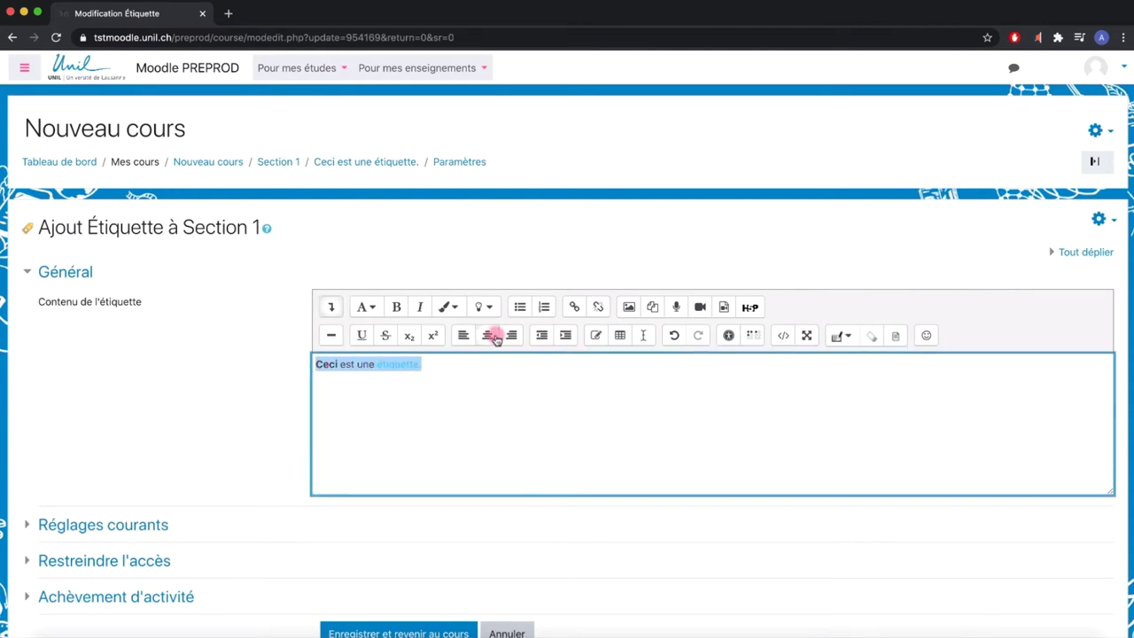
pyautogui.click(489, 336)
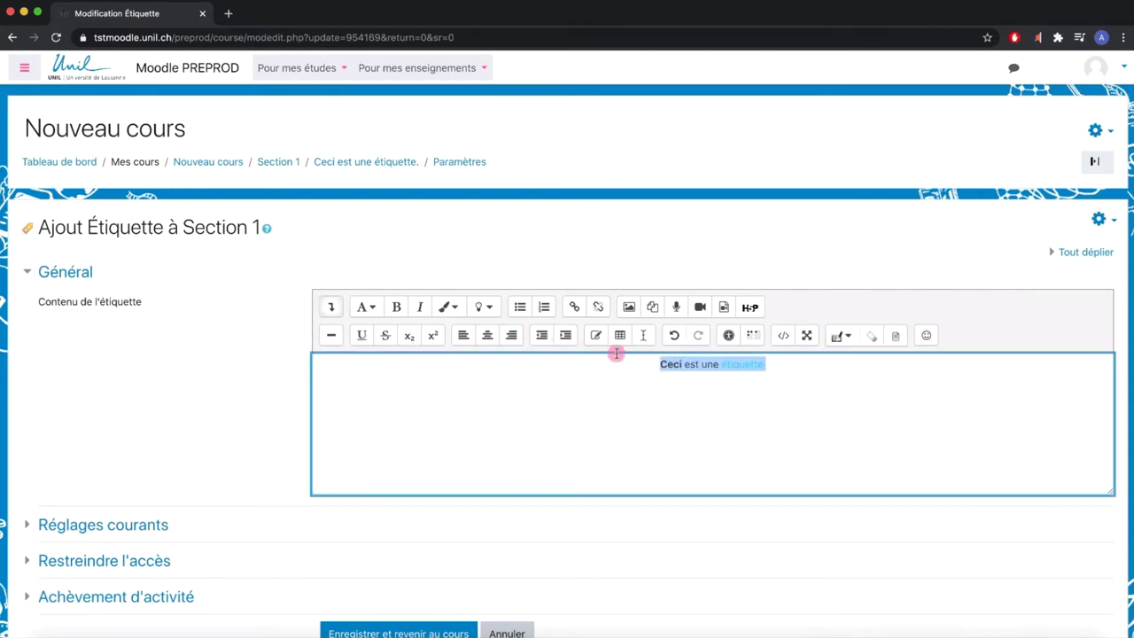
# Upload image.PNG from the 00 - Images folder as an image on a new line below the label text
pyautogui.click(777, 365)
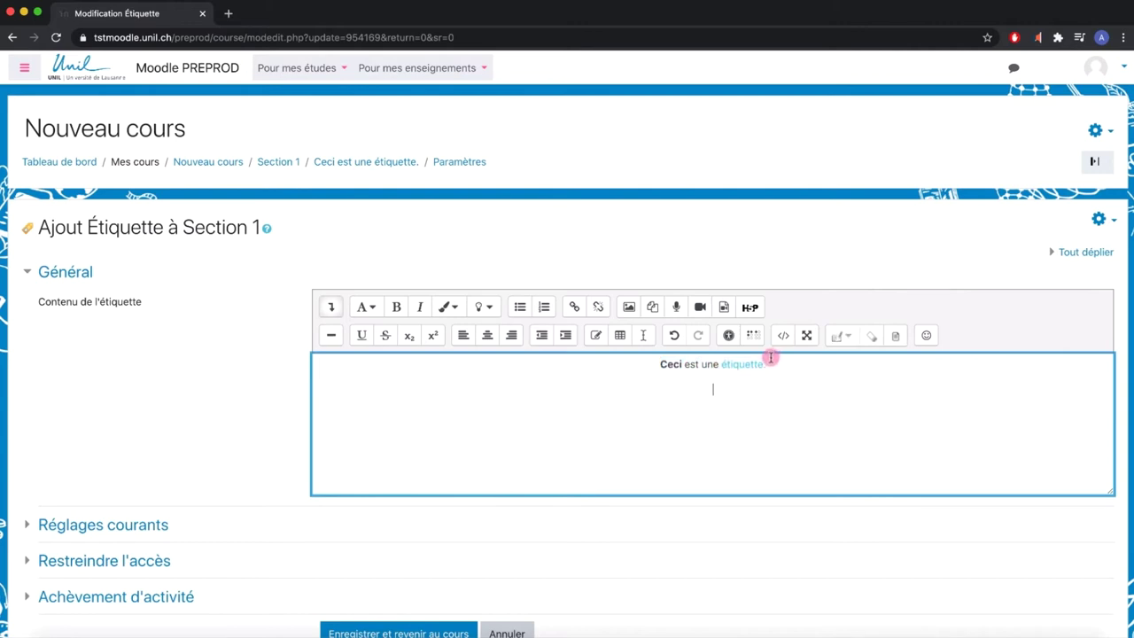
pyautogui.click(627, 307)
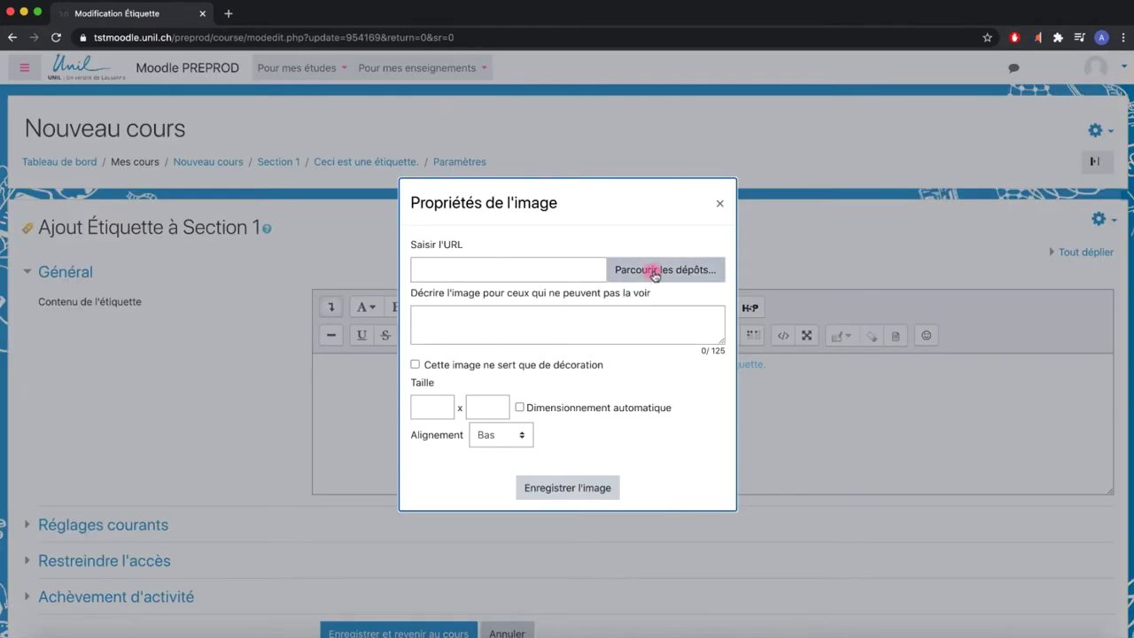
pyautogui.click(655, 273)
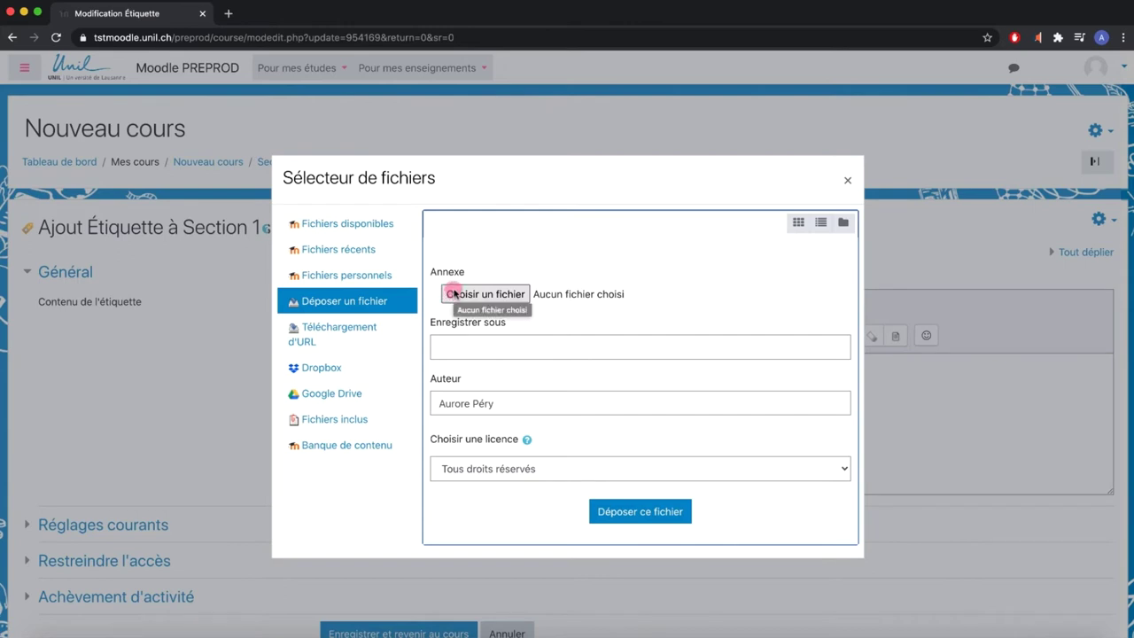
pyautogui.click(454, 293)
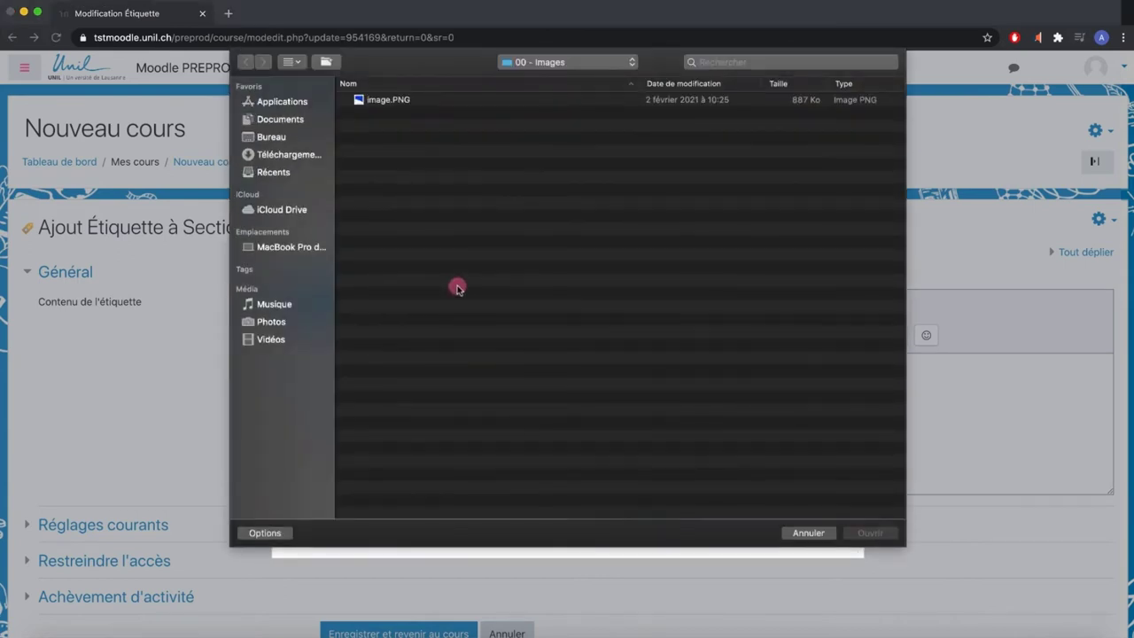
pyautogui.click(370, 100)
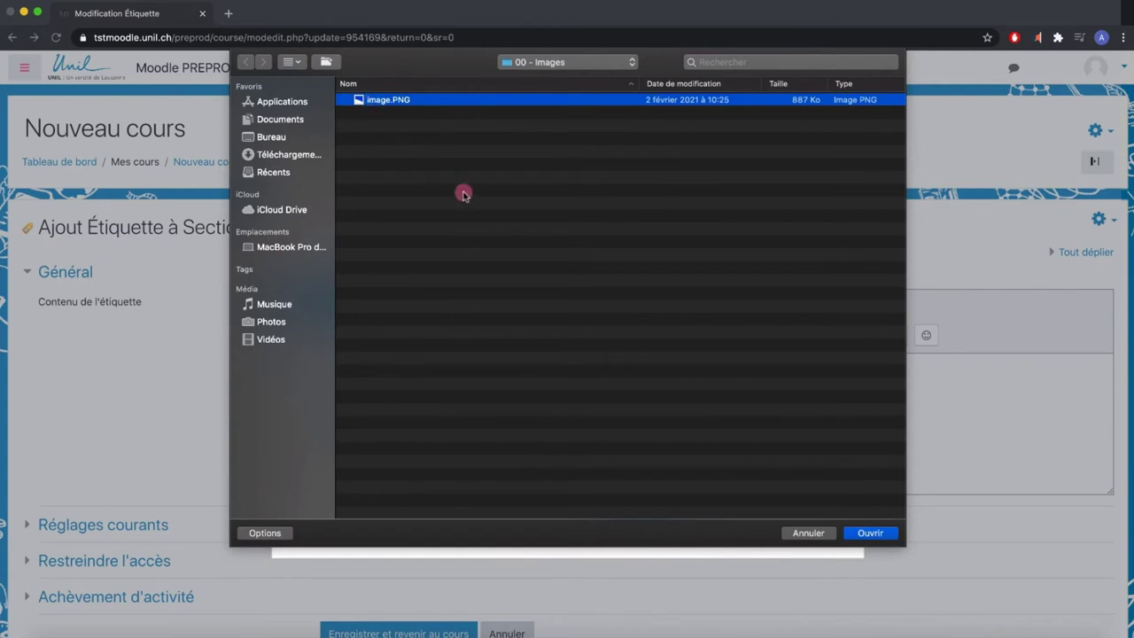
pyautogui.click(869, 533)
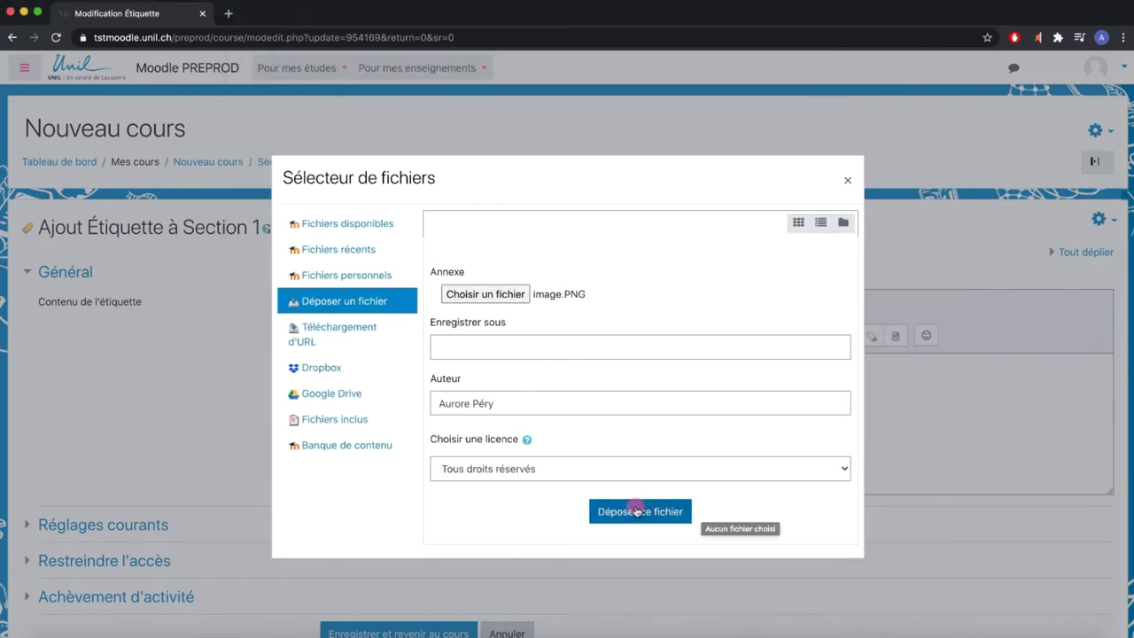
pyautogui.click(636, 512)
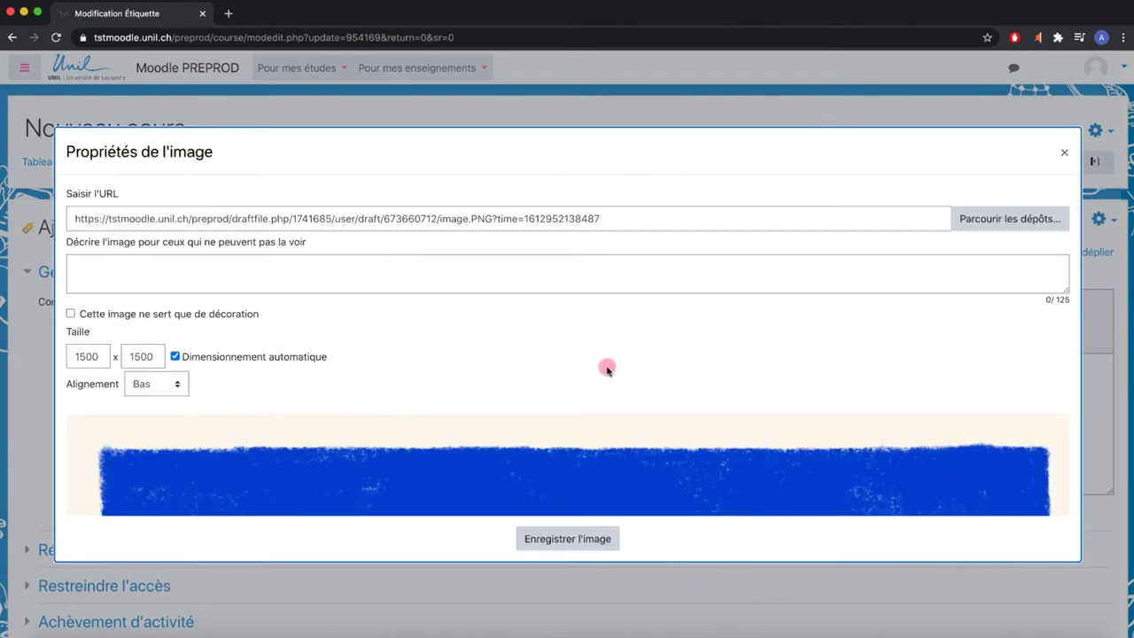
# Describe the image as "C'est une image" and set its size to 300 x 300
pyautogui.click(549, 265)
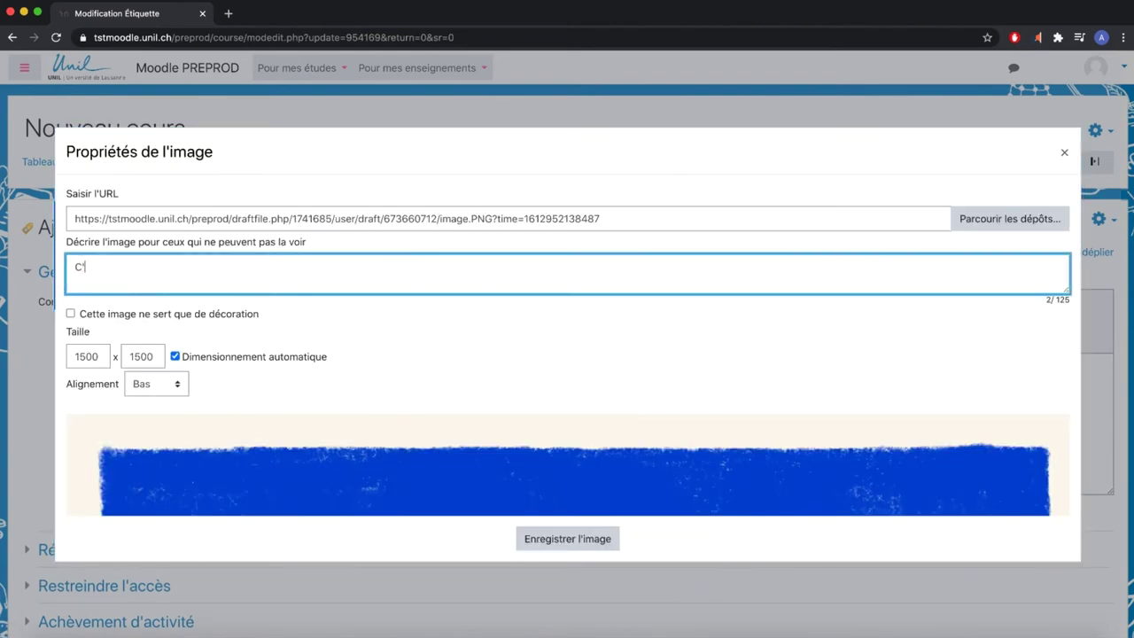
pyautogui.write("C'est une image")
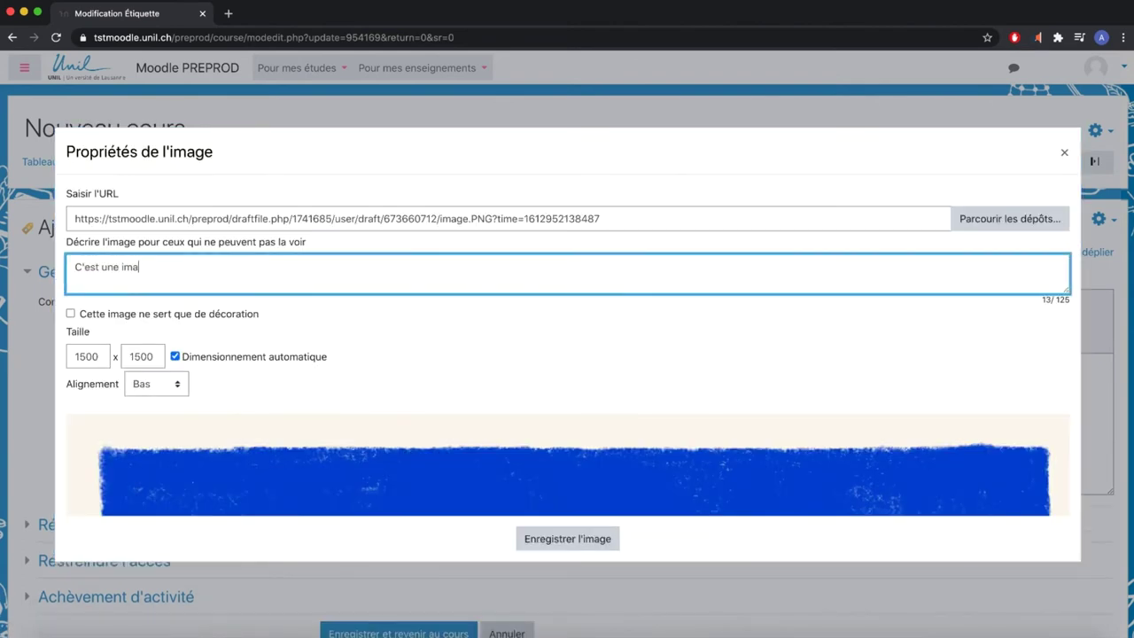
pyautogui.click(94, 356)
pyautogui.doubleClick(97, 356)
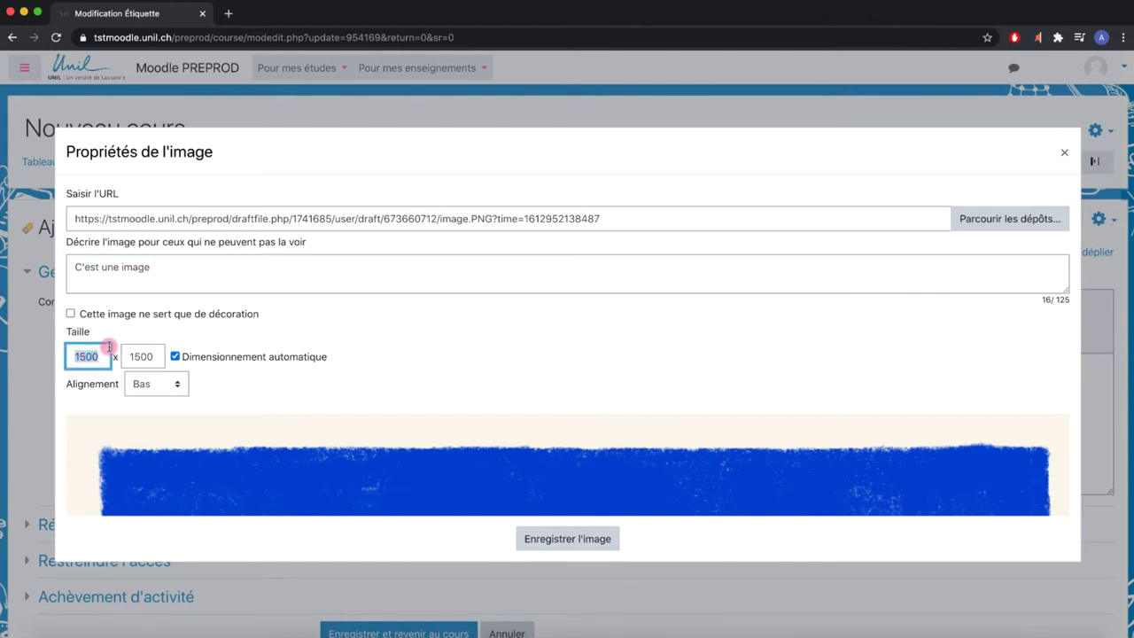
pyautogui.write('300')
pyautogui.click(143, 356)
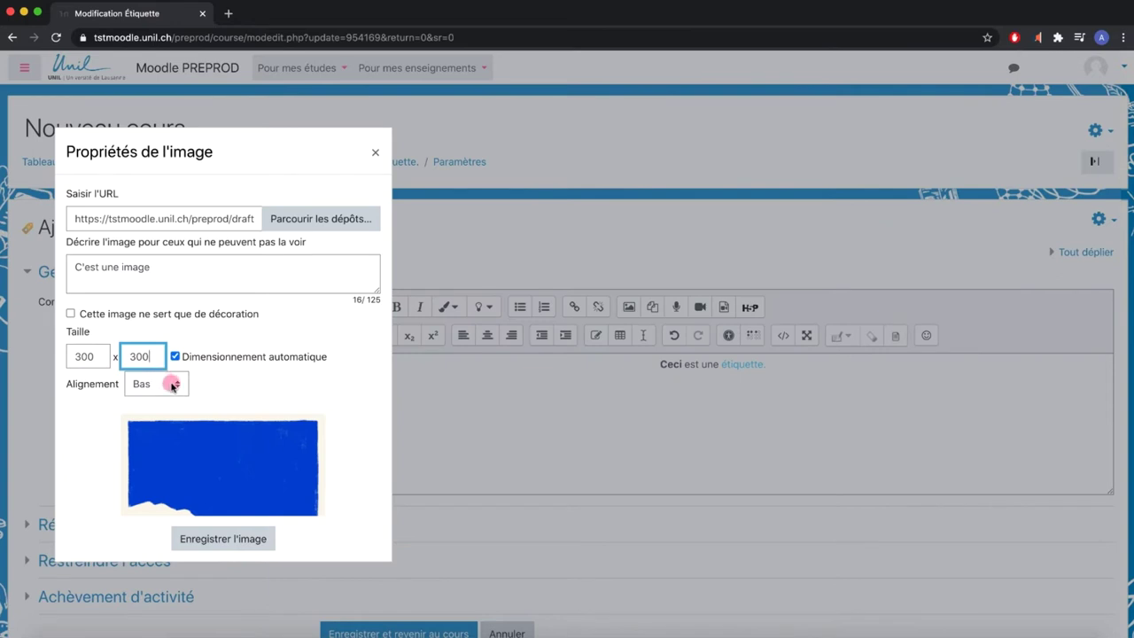
# Insert the image with Milieu alignment and save the label, returning to the course
pyautogui.click(173, 384)
pyautogui.click(171, 372)
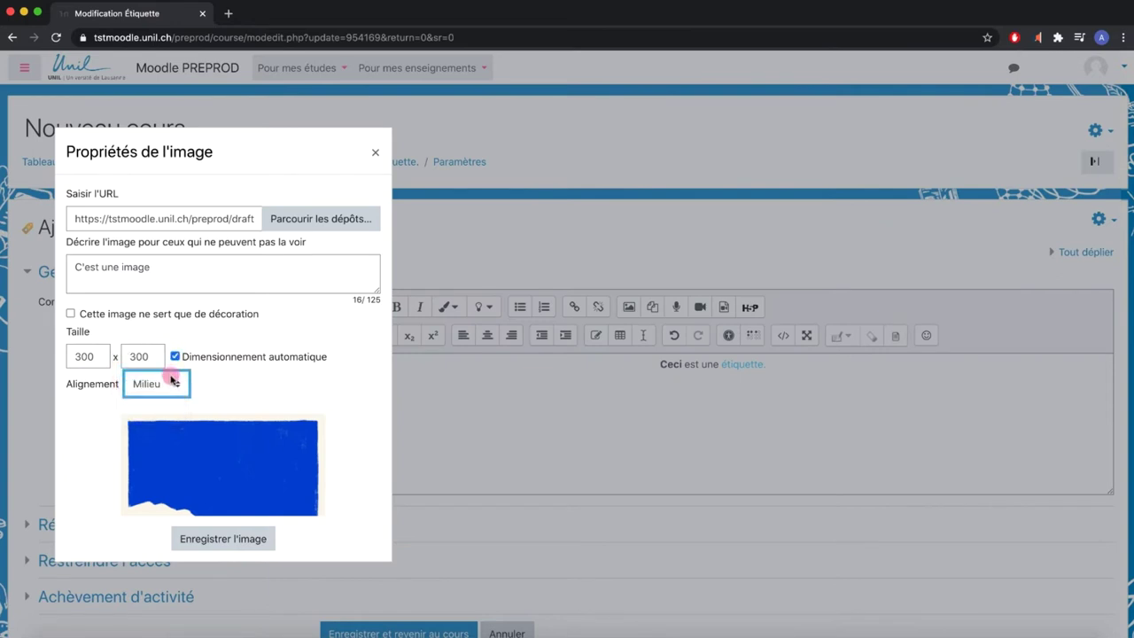
pyautogui.click(228, 540)
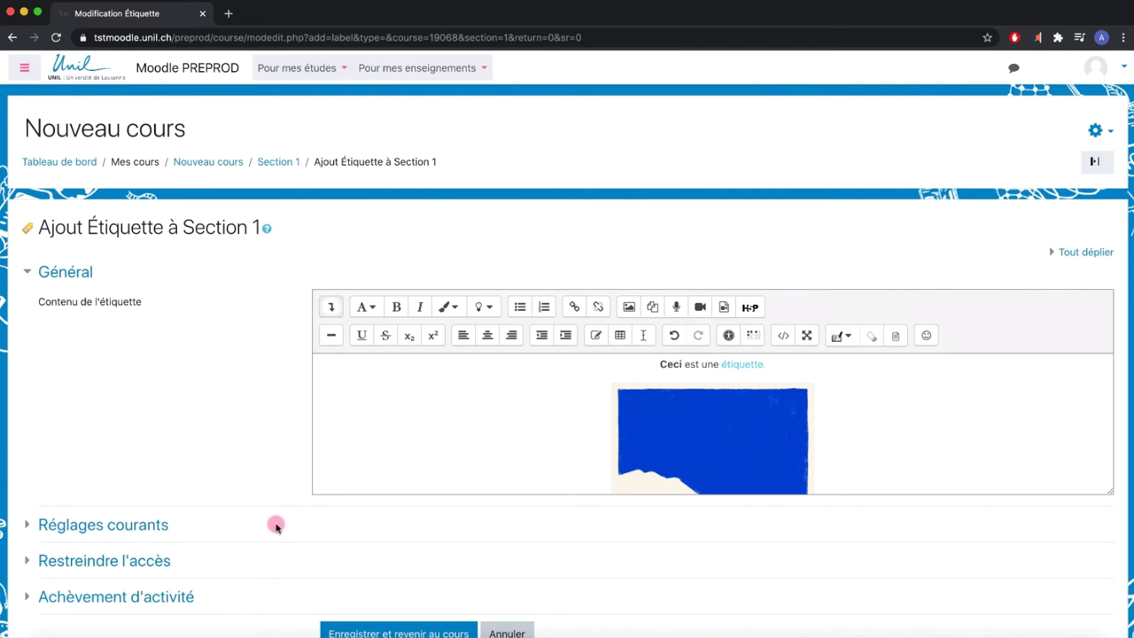
pyautogui.scroll(-2, 276, 525)
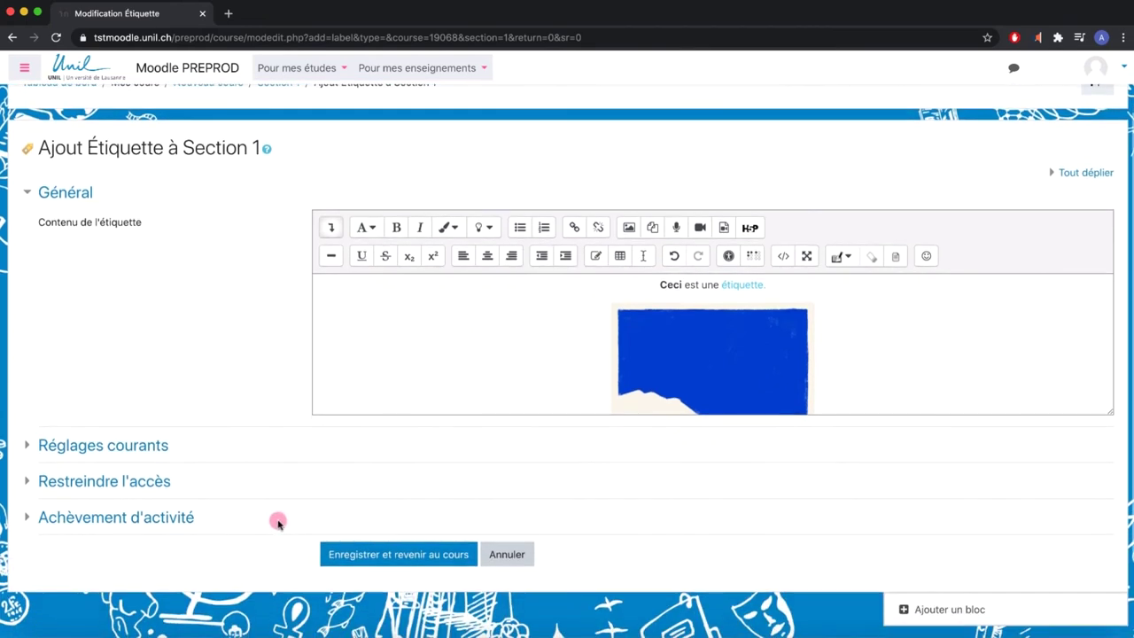
pyautogui.click(345, 556)
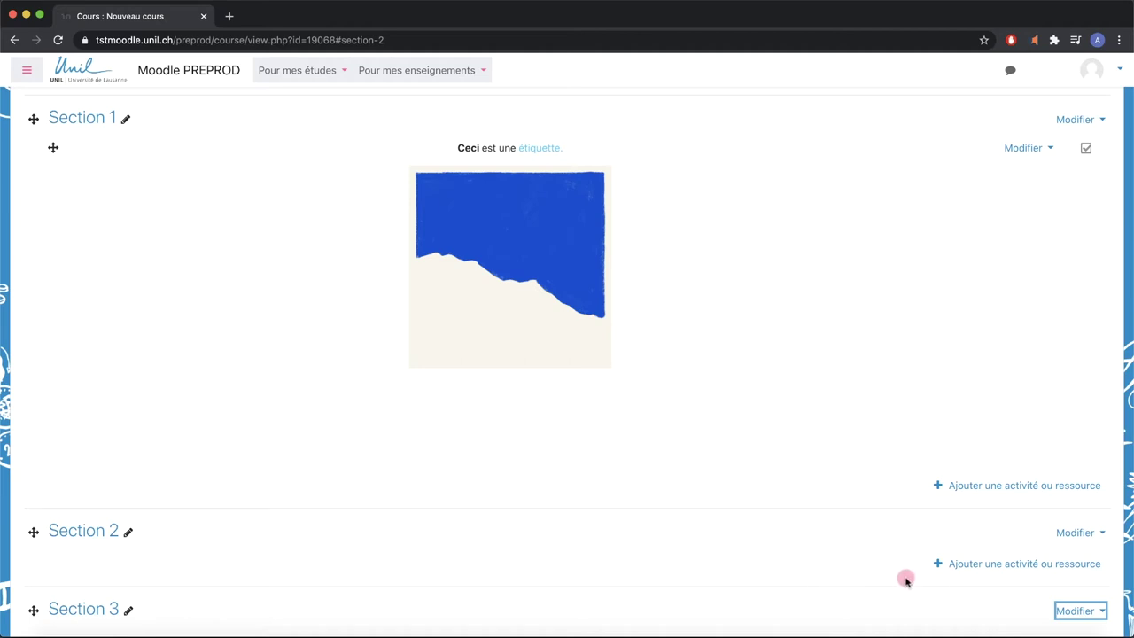
# Start a Page resource in Section 2 named "Page" with the description "Voila une page"
pyautogui.click(987, 567)
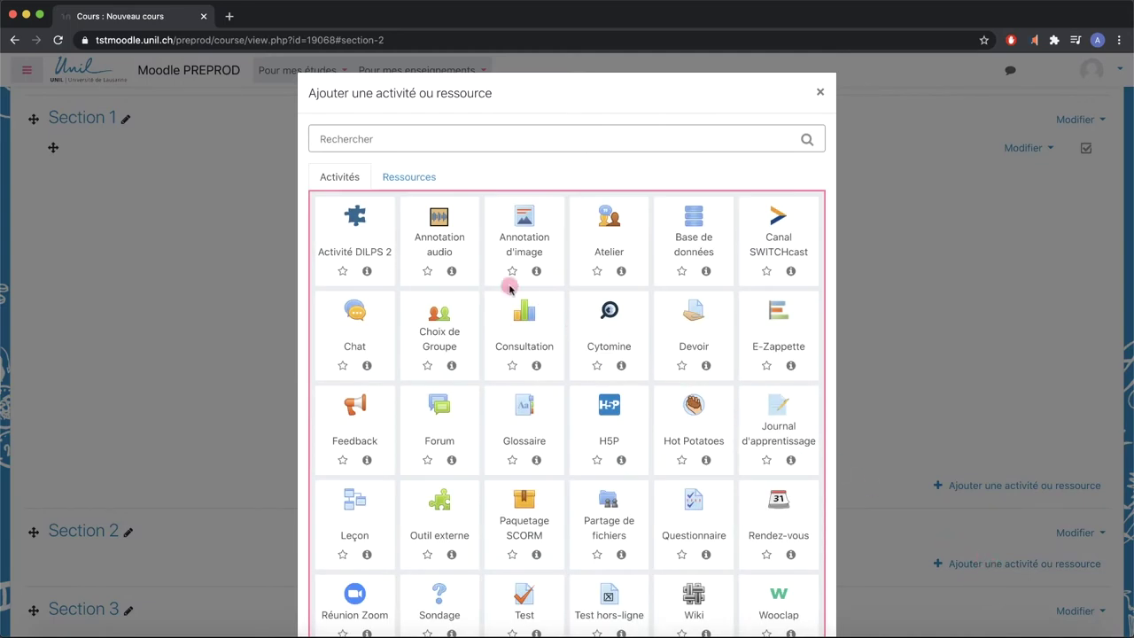
pyautogui.click(408, 174)
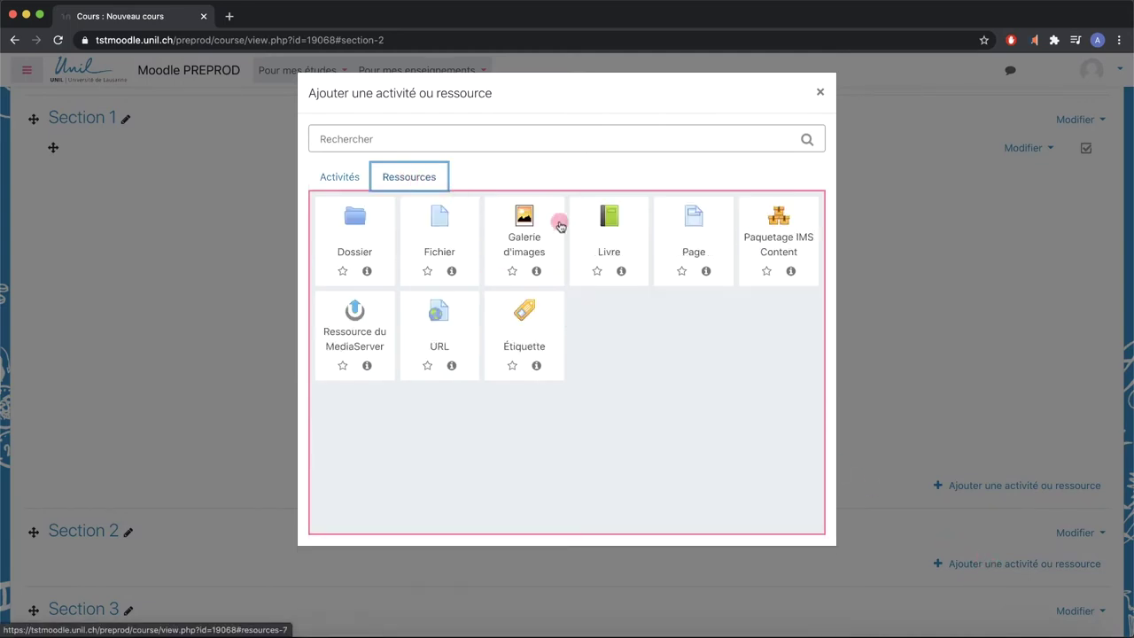
pyautogui.click(694, 253)
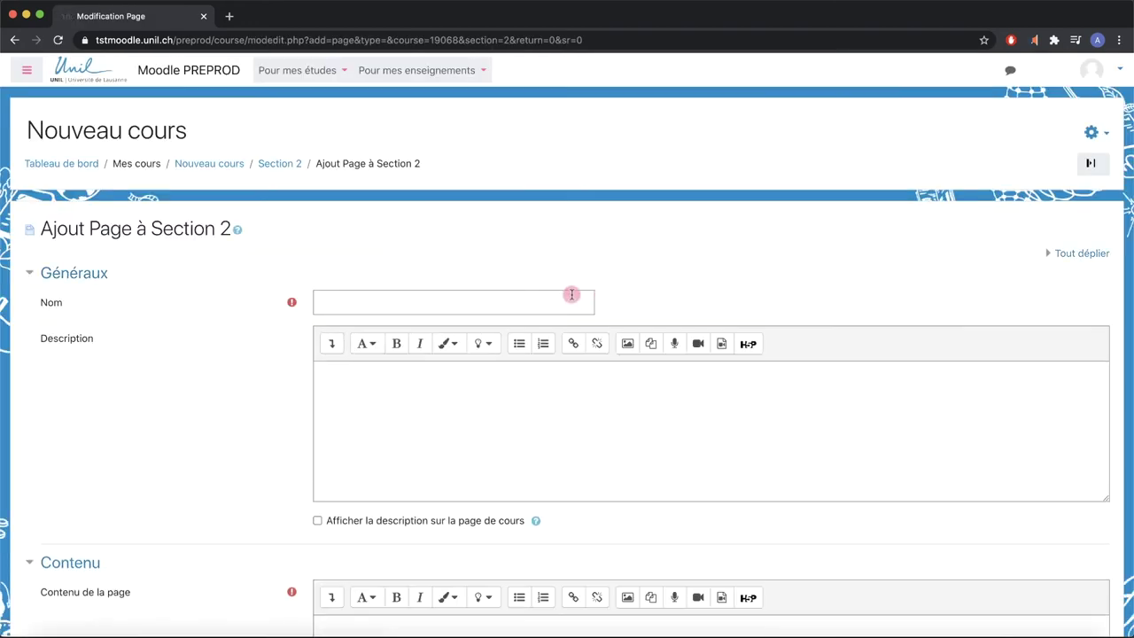
pyautogui.click(571, 294)
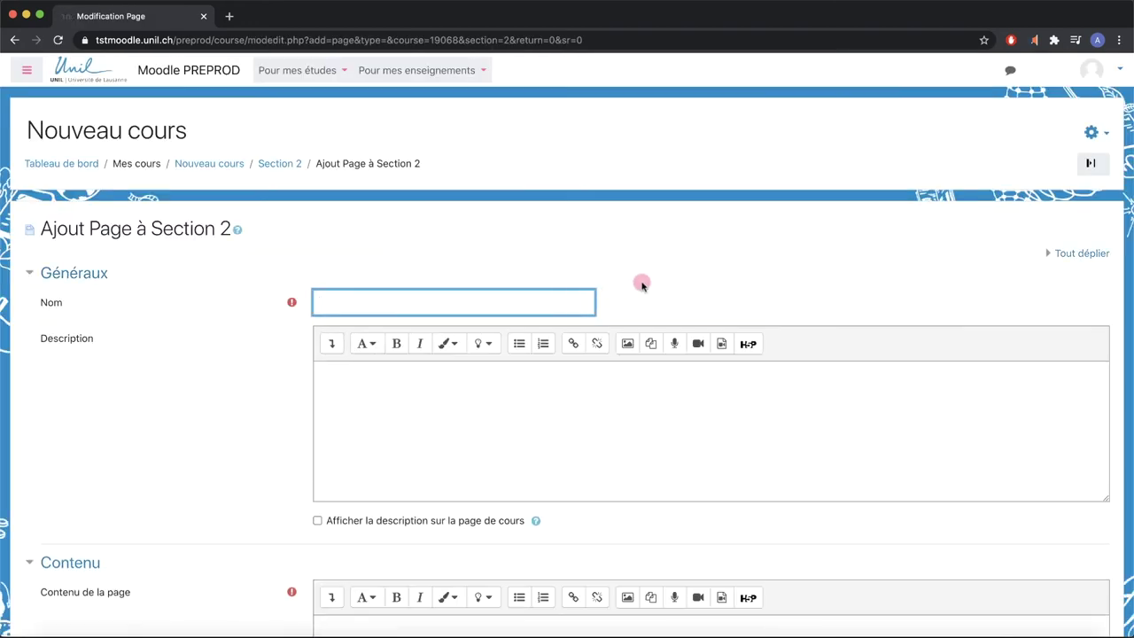
pyautogui.click(452, 372)
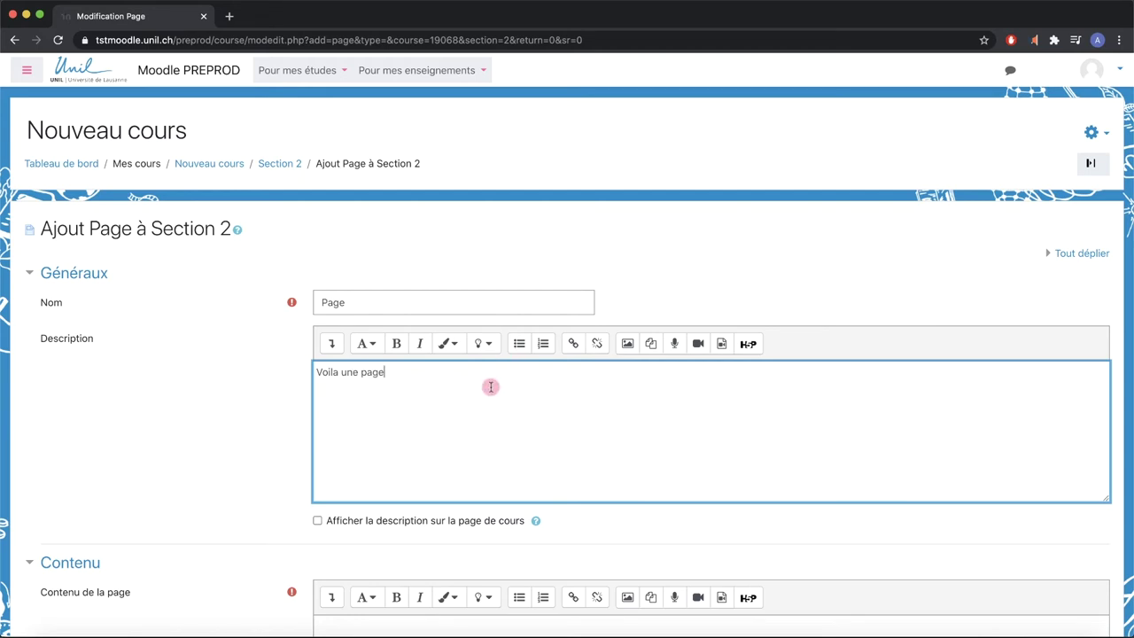
# Fill the page content with "Ceci est le contenu de la page." and "Il peut être mis en forme", bold "être mis en forme", and save
pyautogui.scroll(-5, 490, 394)
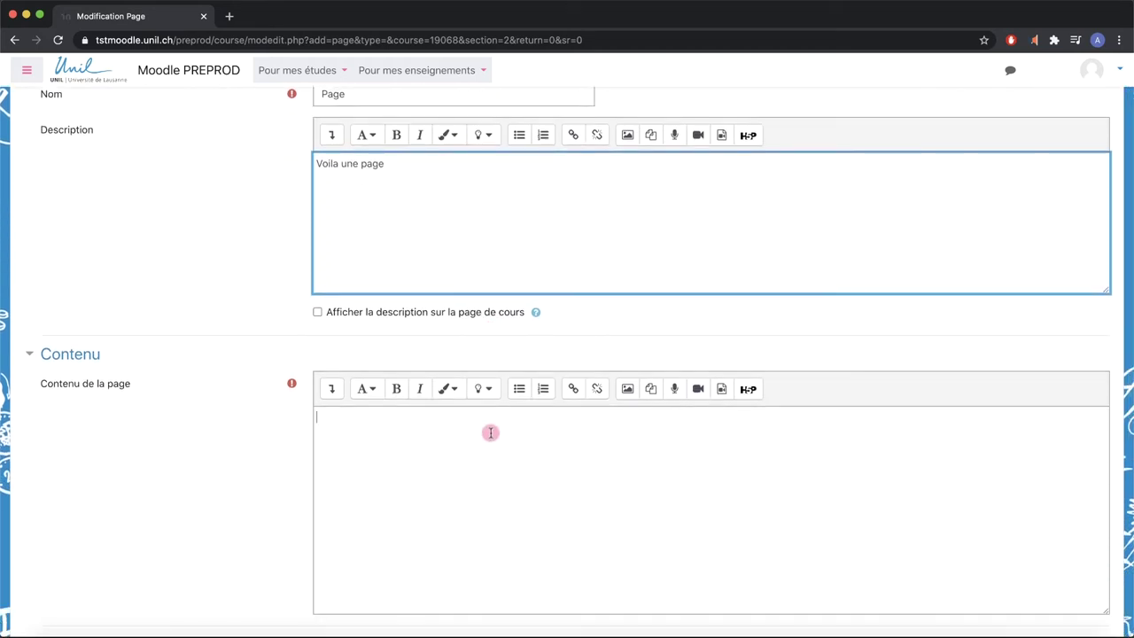
pyautogui.click(492, 425)
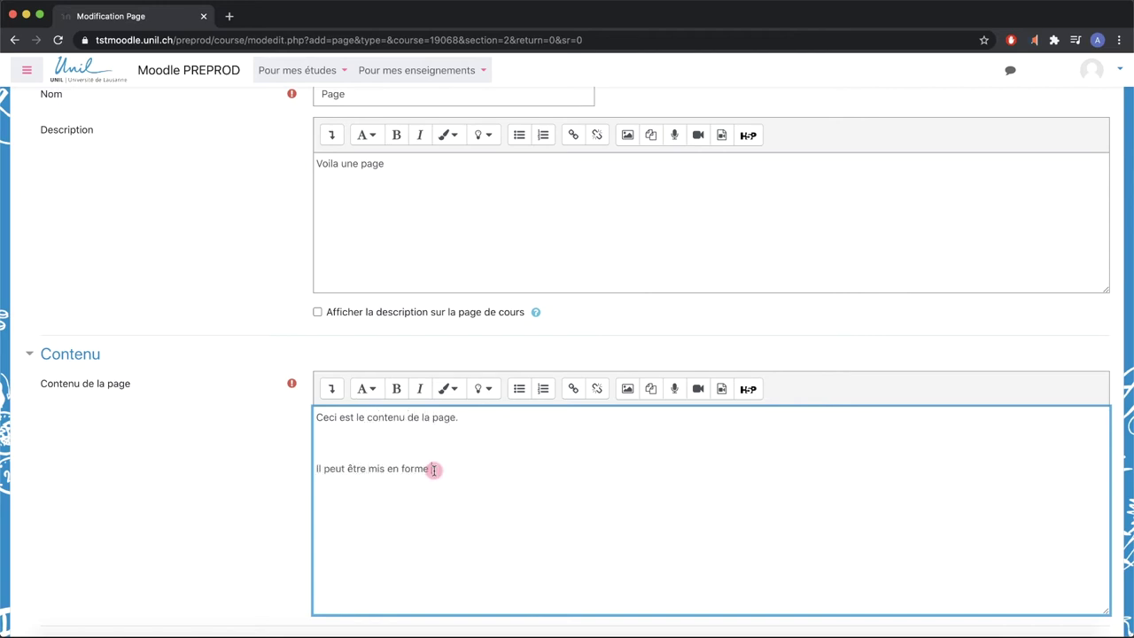
pyautogui.moveTo(434, 469); pyautogui.dragTo(346, 470)
pyautogui.click(396, 388)
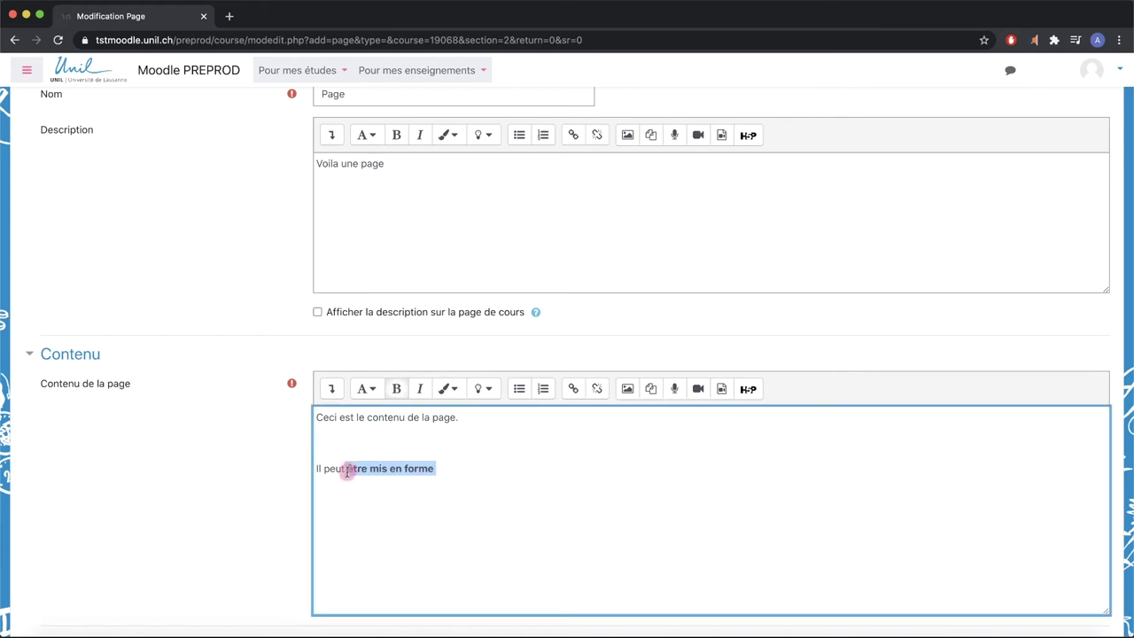
pyautogui.click(576, 468)
pyautogui.scroll(-5, 577, 474)
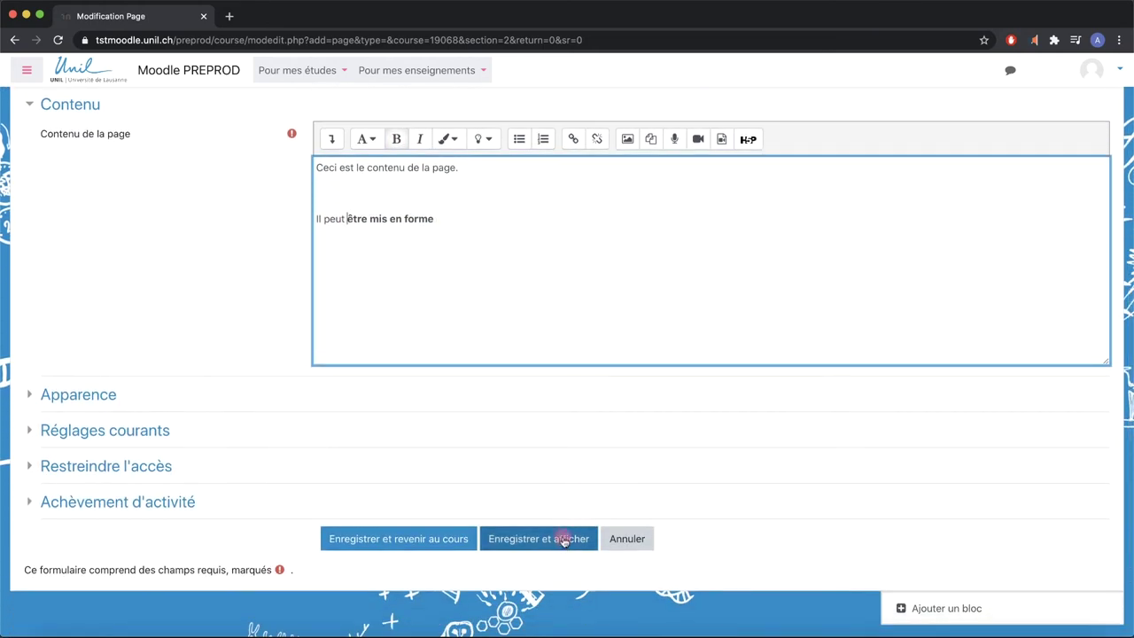
pyautogui.click(561, 543)
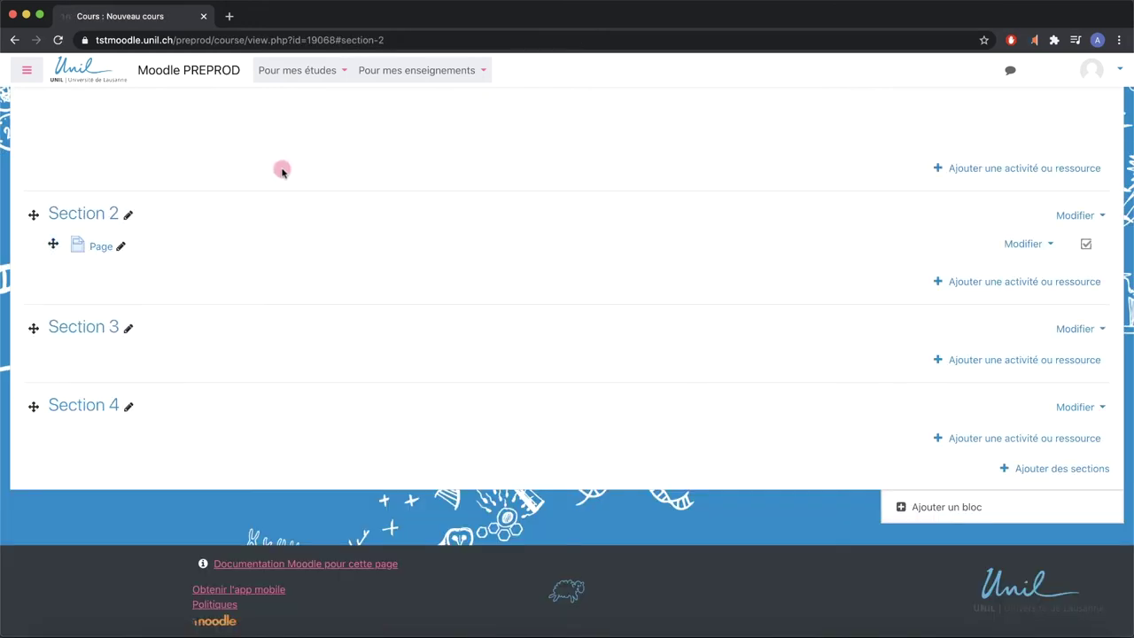
# View the Page resource, and start a File (Fichier) resource in Section 2 named "Fichier"
pyautogui.click(100, 248)
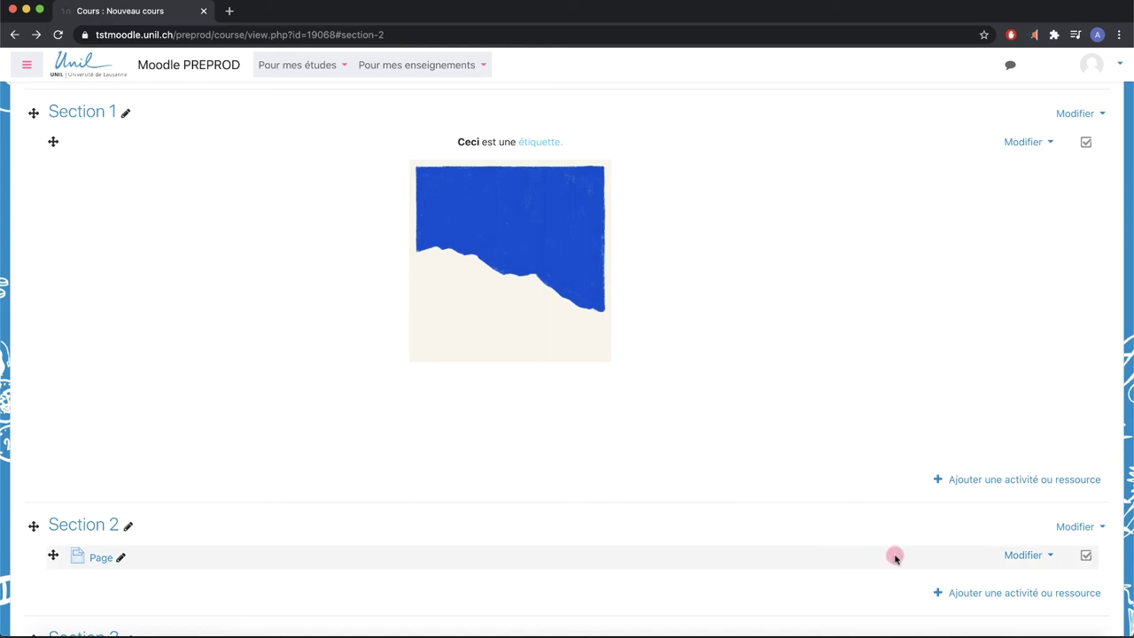
pyautogui.click(1006, 595)
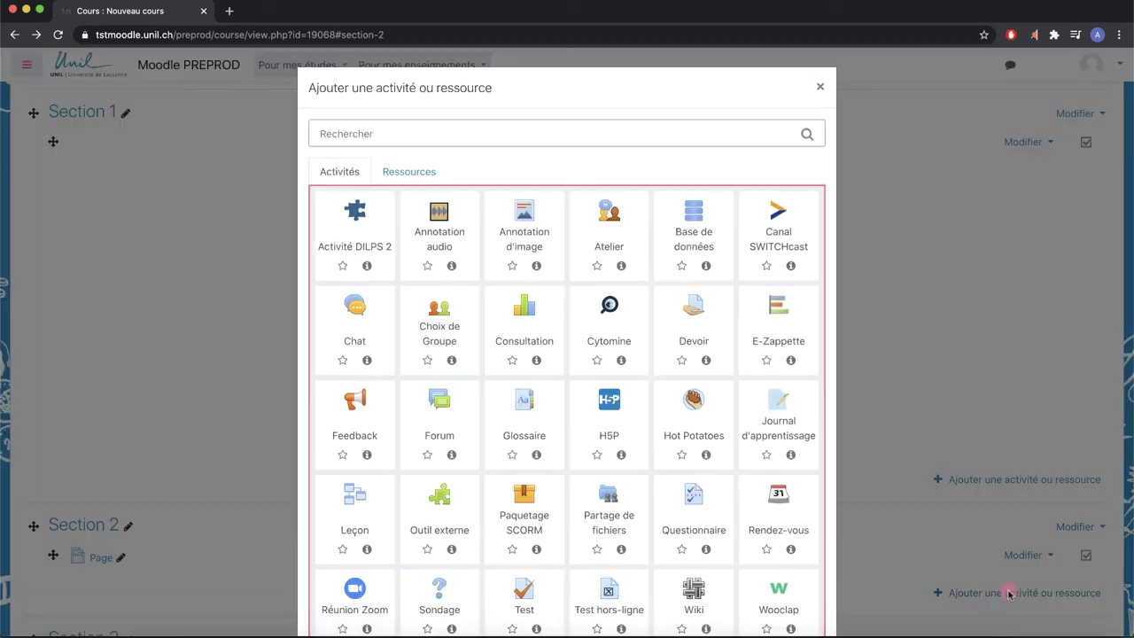
pyautogui.click(416, 171)
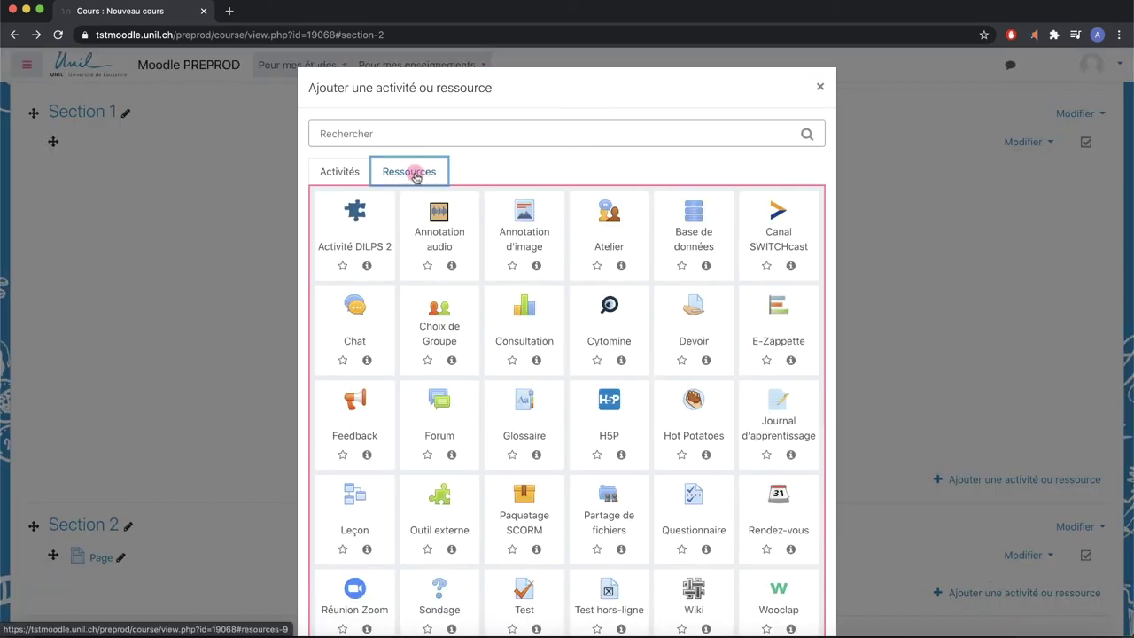
pyautogui.click(440, 248)
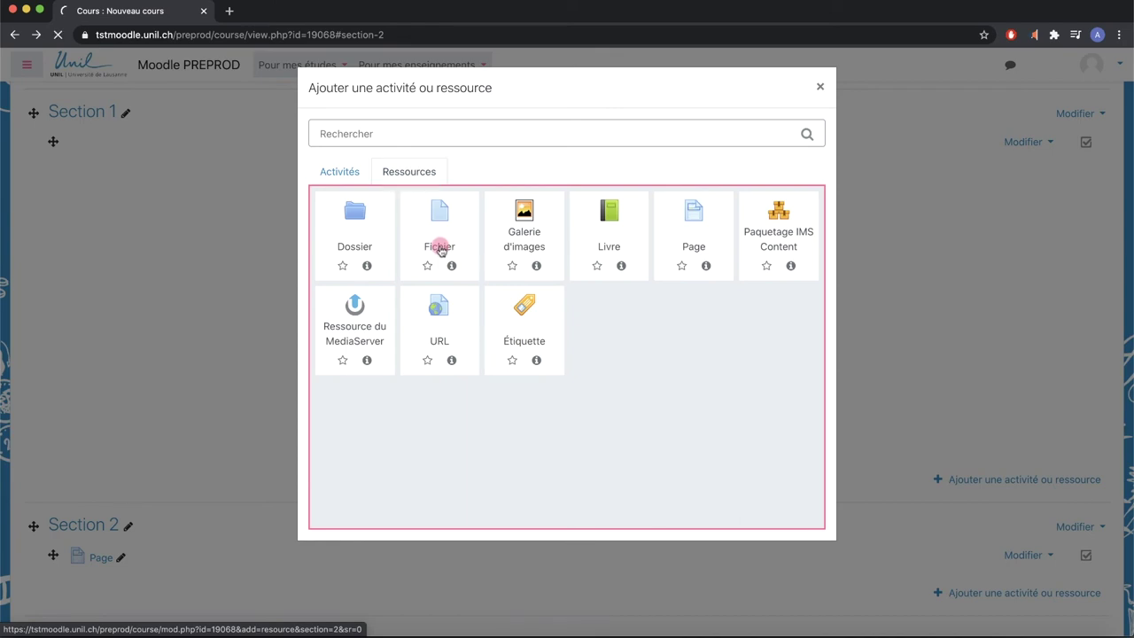
pyautogui.click(437, 296)
pyautogui.write('Fichier')
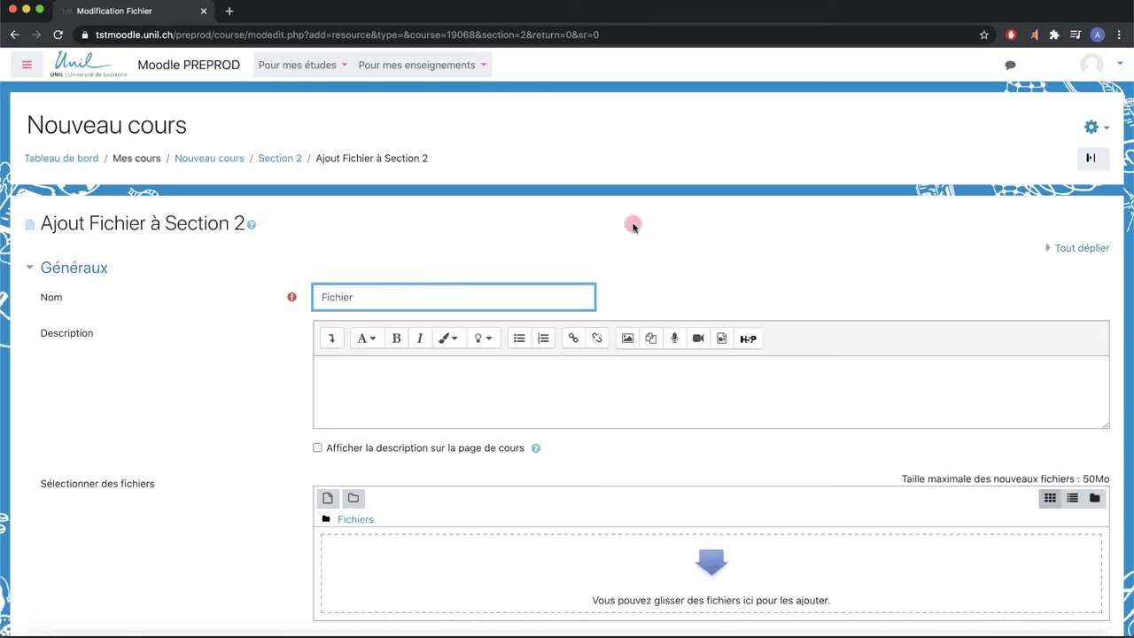
# Upload Document.docx from the 00 - Documents folder as the resource's file and save, returning to the course
pyautogui.click(713, 570)
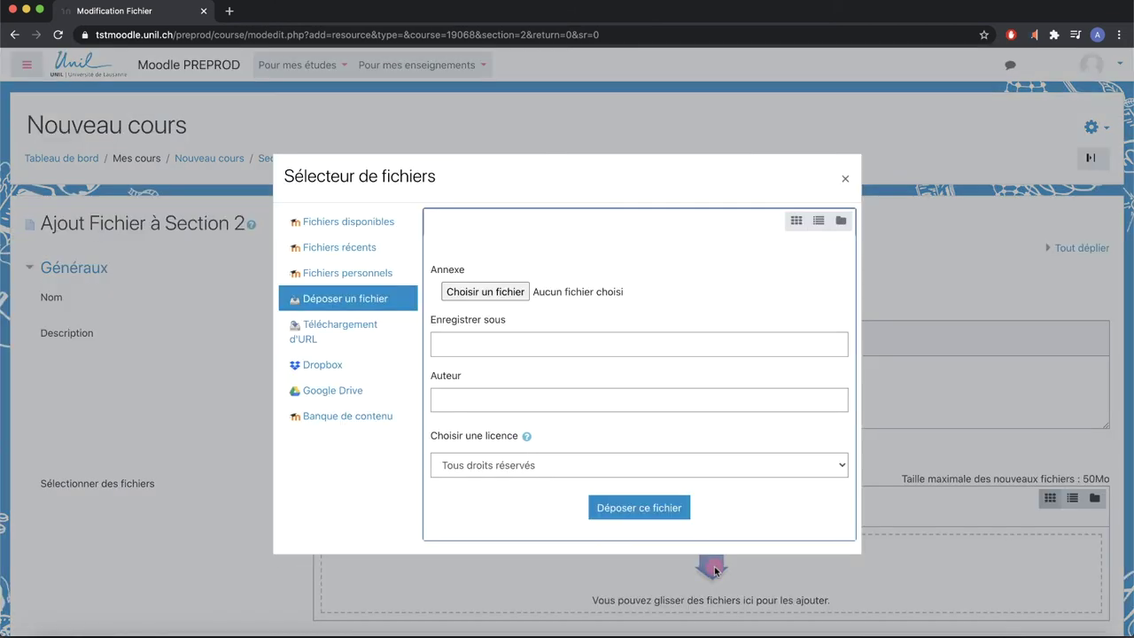
pyautogui.click(484, 291)
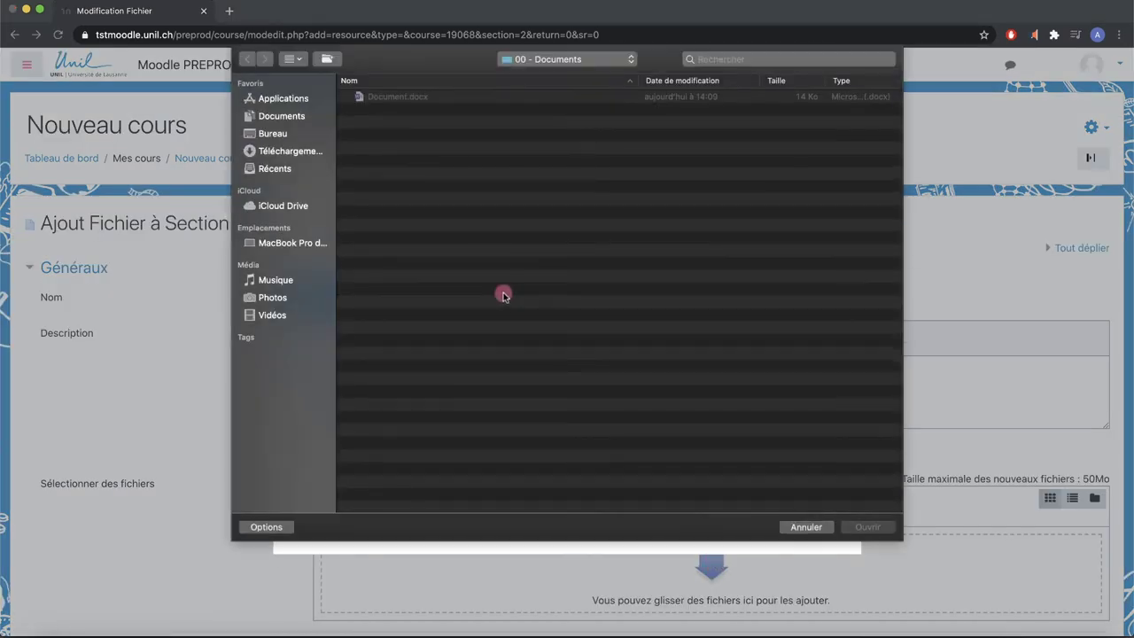
pyautogui.click(403, 97)
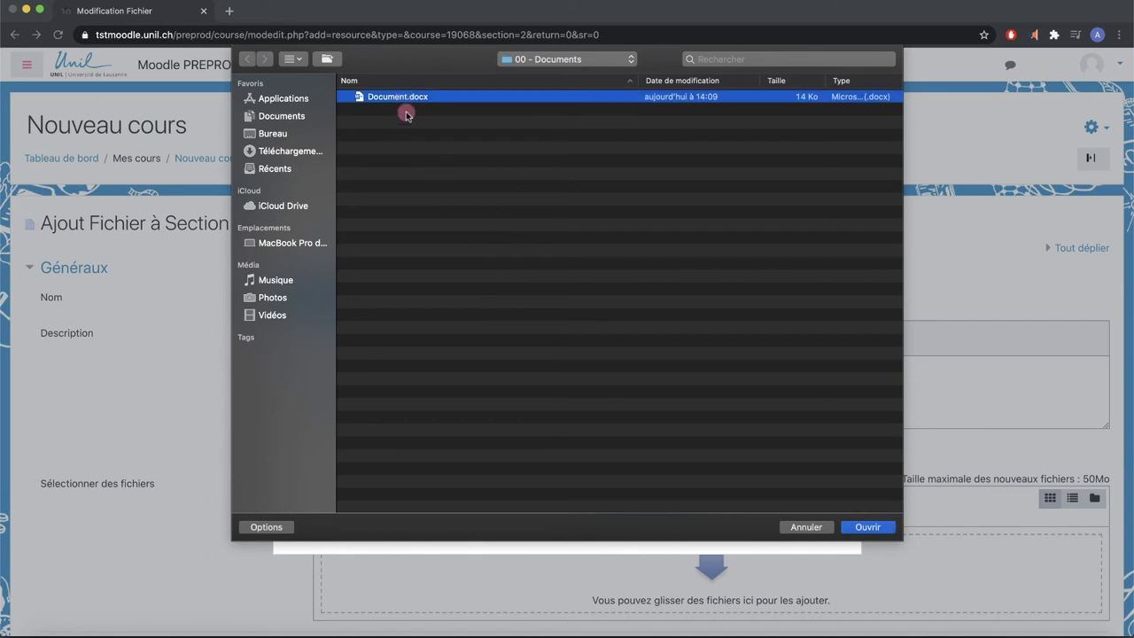
pyautogui.click(865, 527)
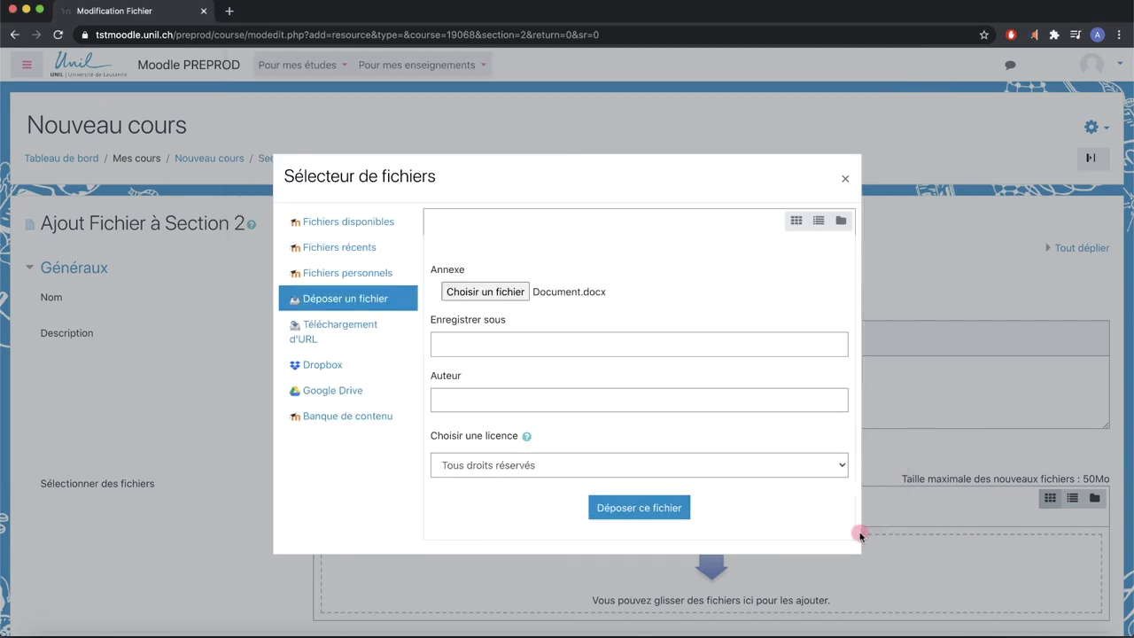
pyautogui.click(636, 505)
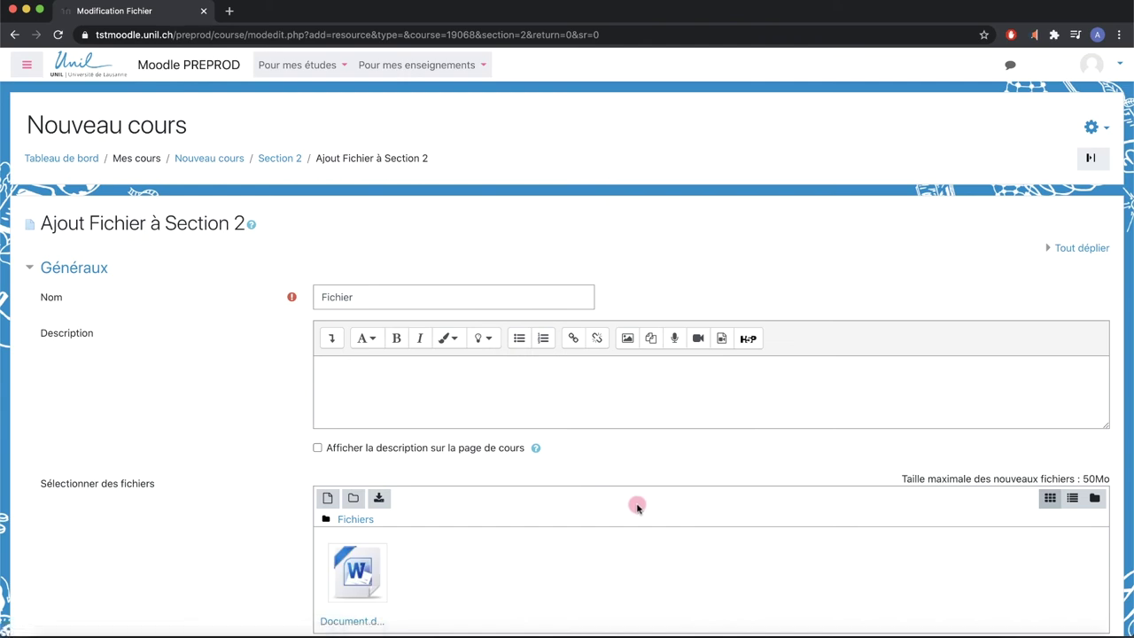
pyautogui.scroll(-6, 636, 505)
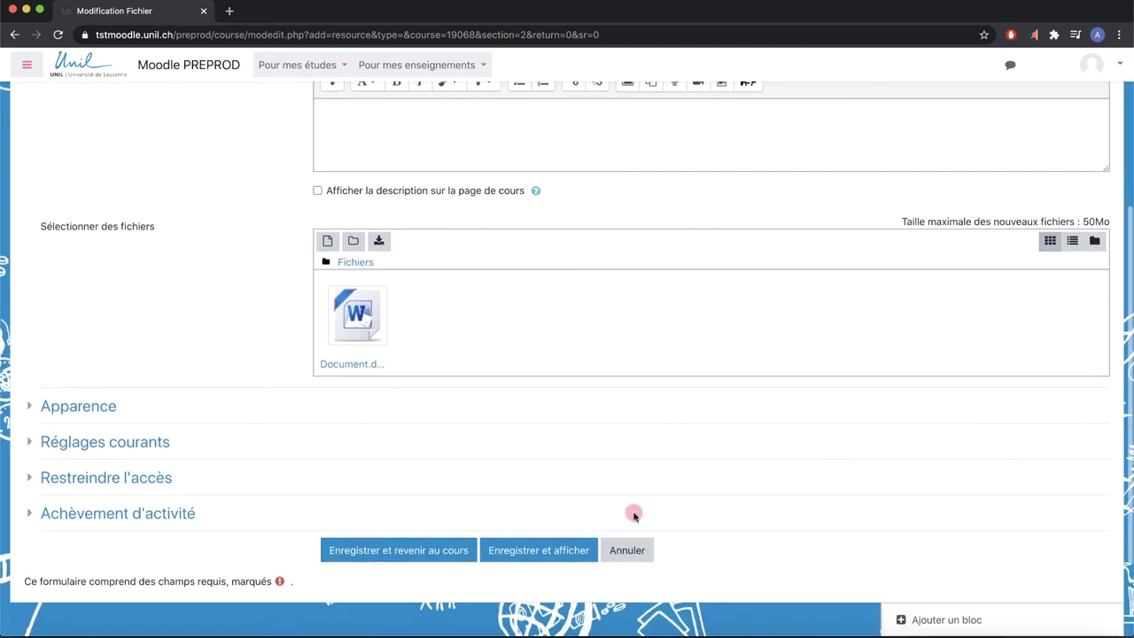
pyautogui.click(424, 551)
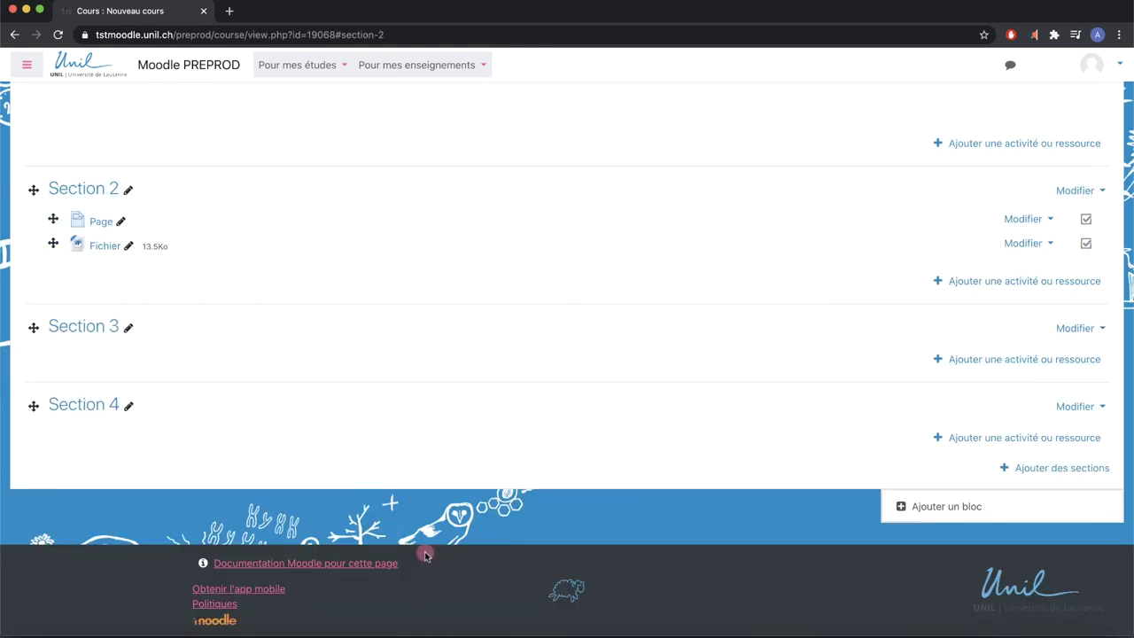
# Download the file from the Fichier resource in Section 2 and open the downloaded document
pyautogui.click(92, 249)
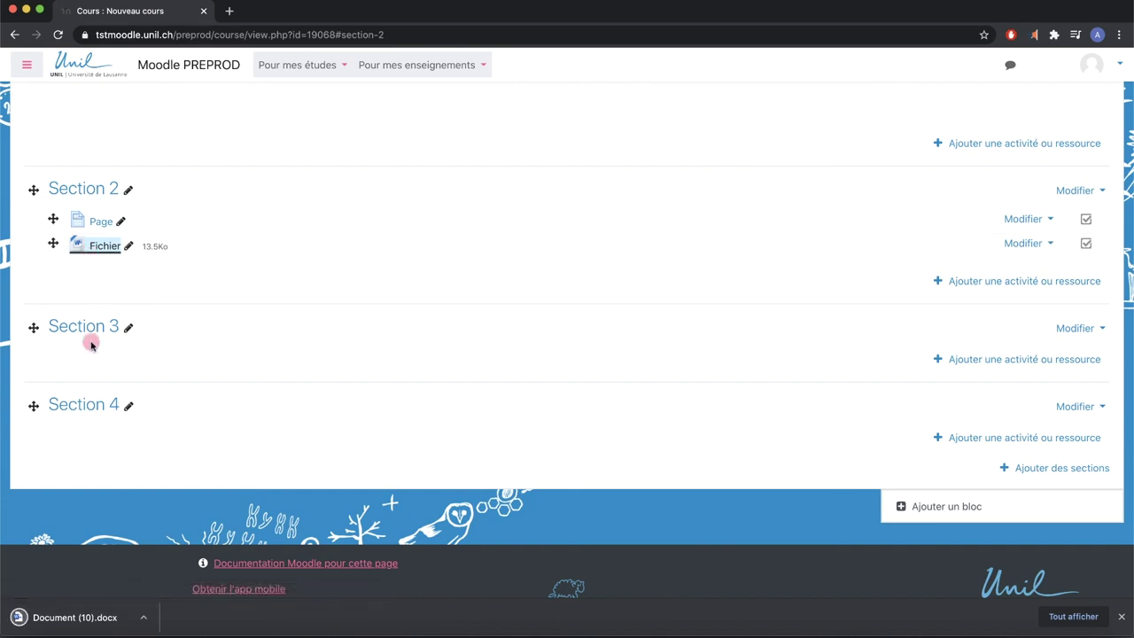
pyautogui.click(97, 620)
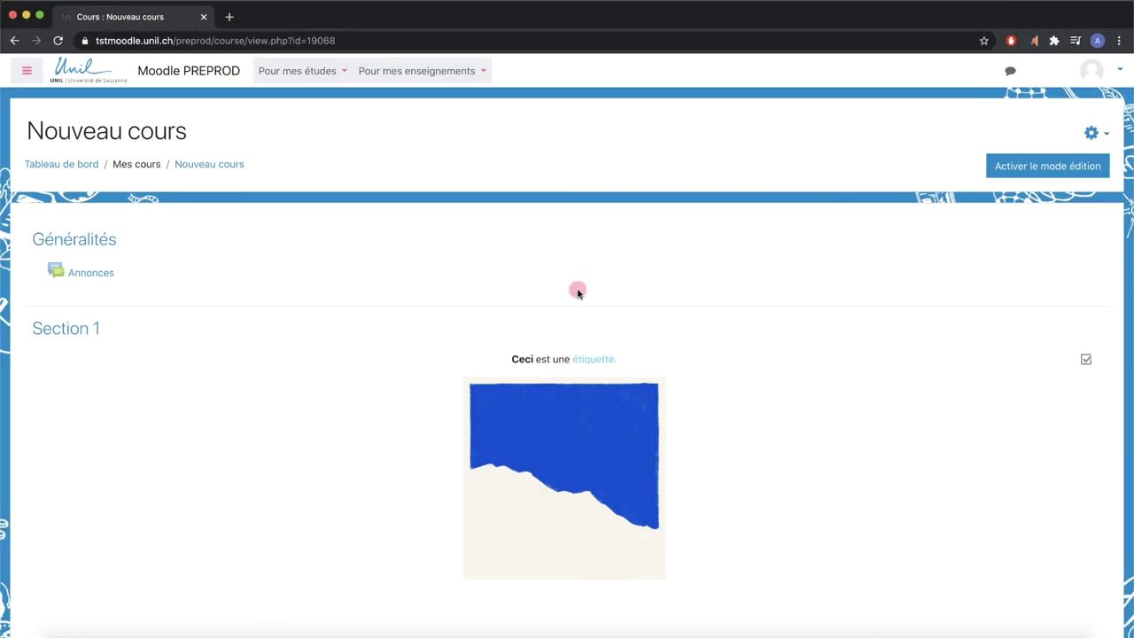
# Turn on the course's editing mode and add Document.docx from the 00 - Documents folder directly to the Généralités section
pyautogui.click(1041, 167)
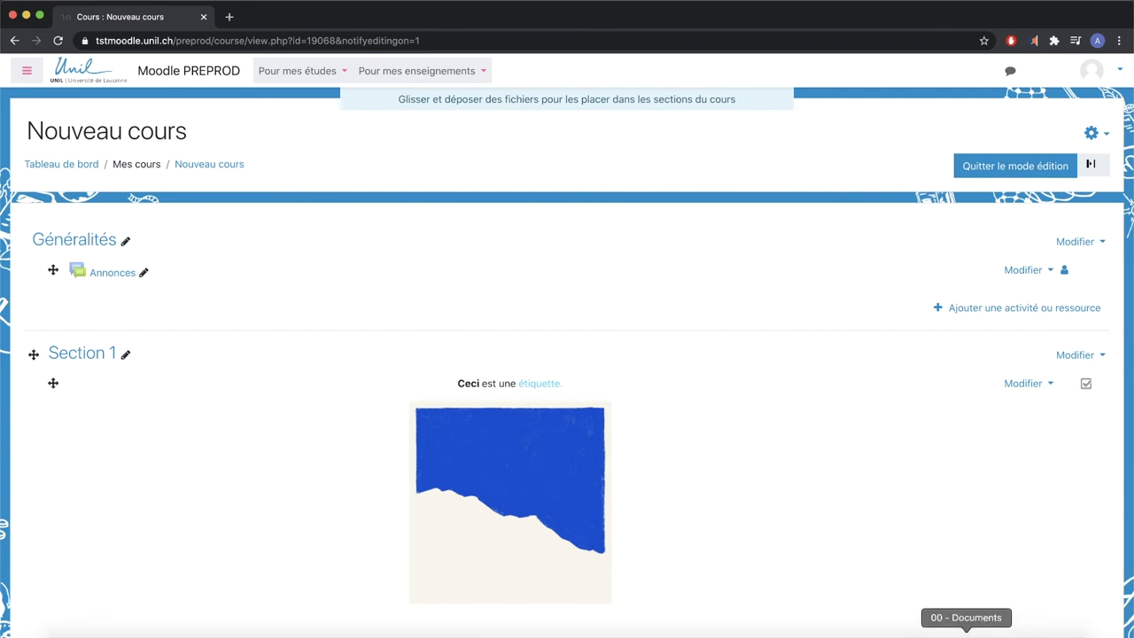
pyautogui.click(966, 632)
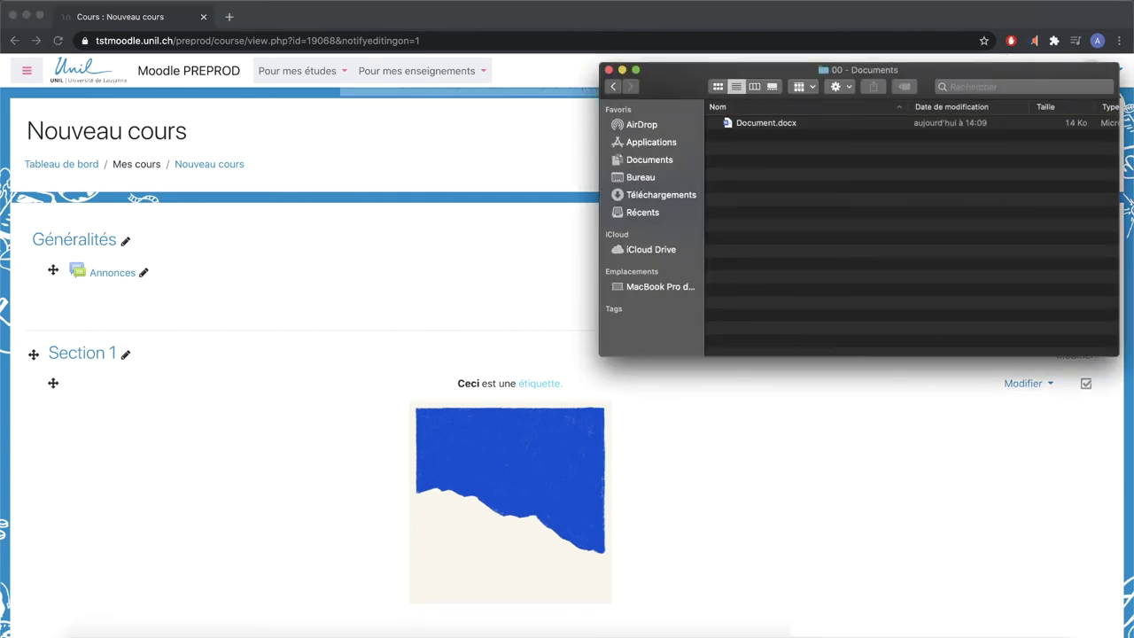
pyautogui.moveTo(776, 124); pyautogui.dragTo(443, 305)
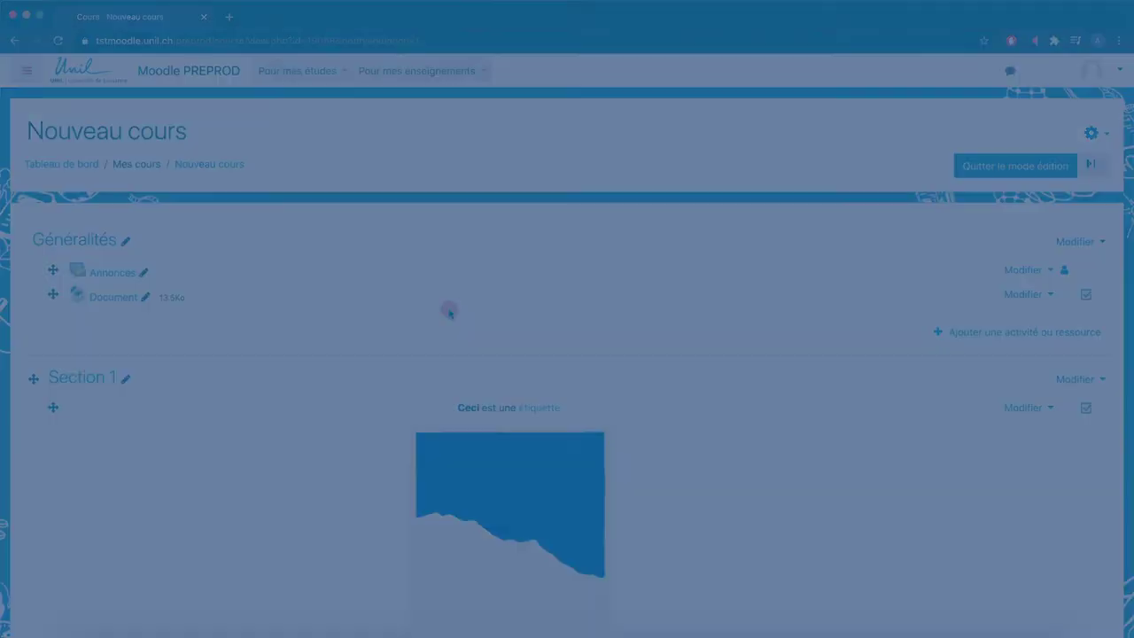